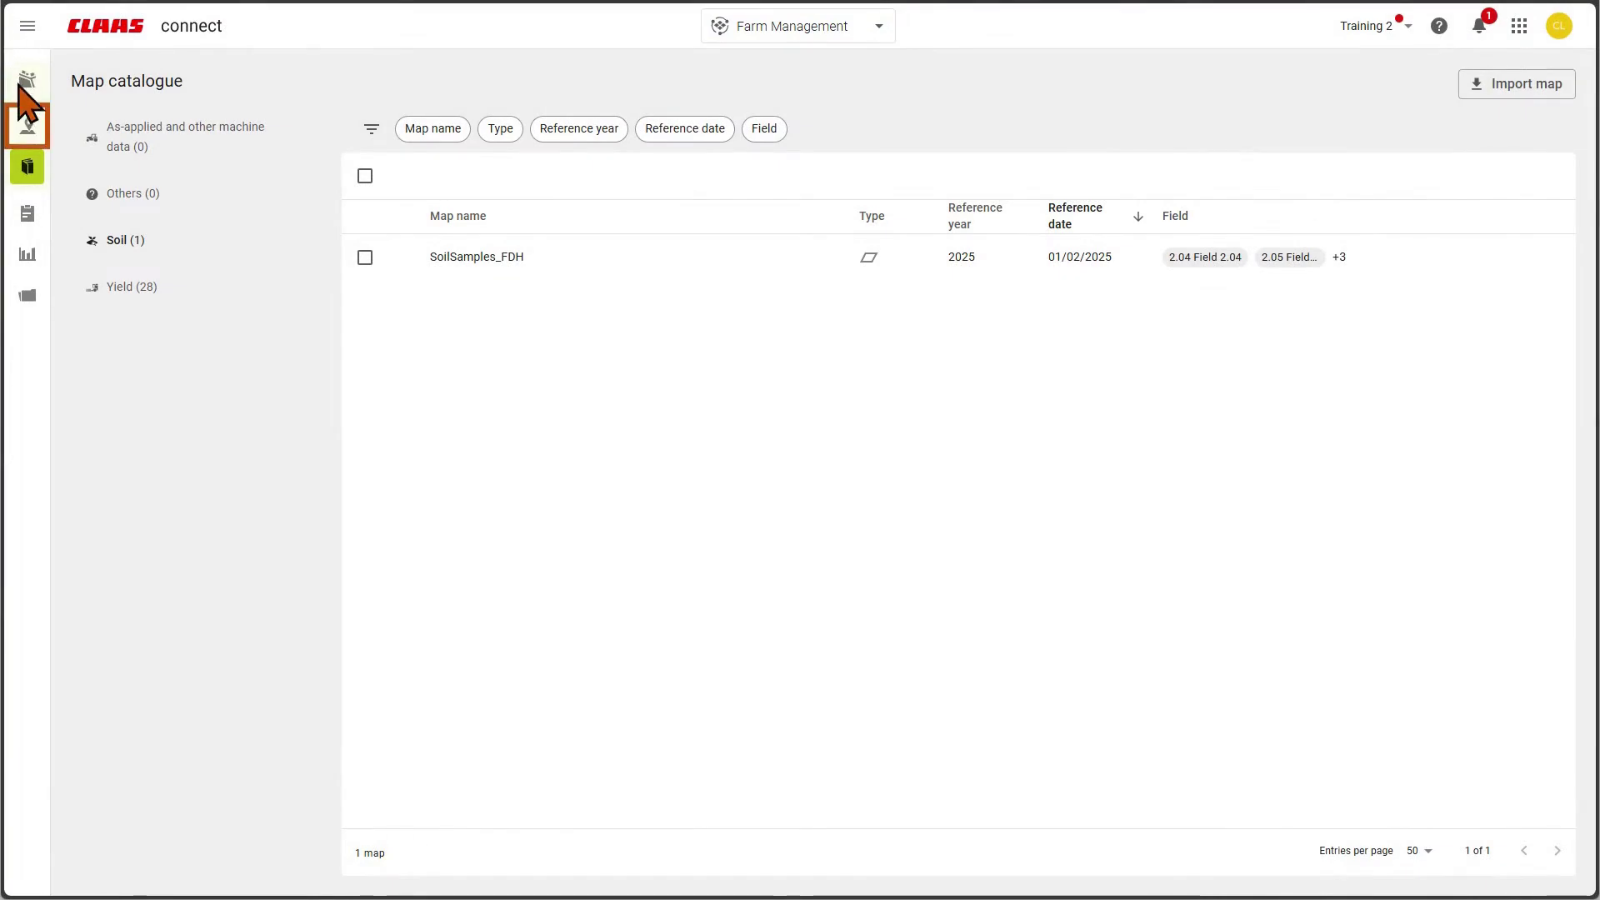
- Open the satellite data tools from the Fields / Maps view of Geocentre
mouse_move(32, 129)
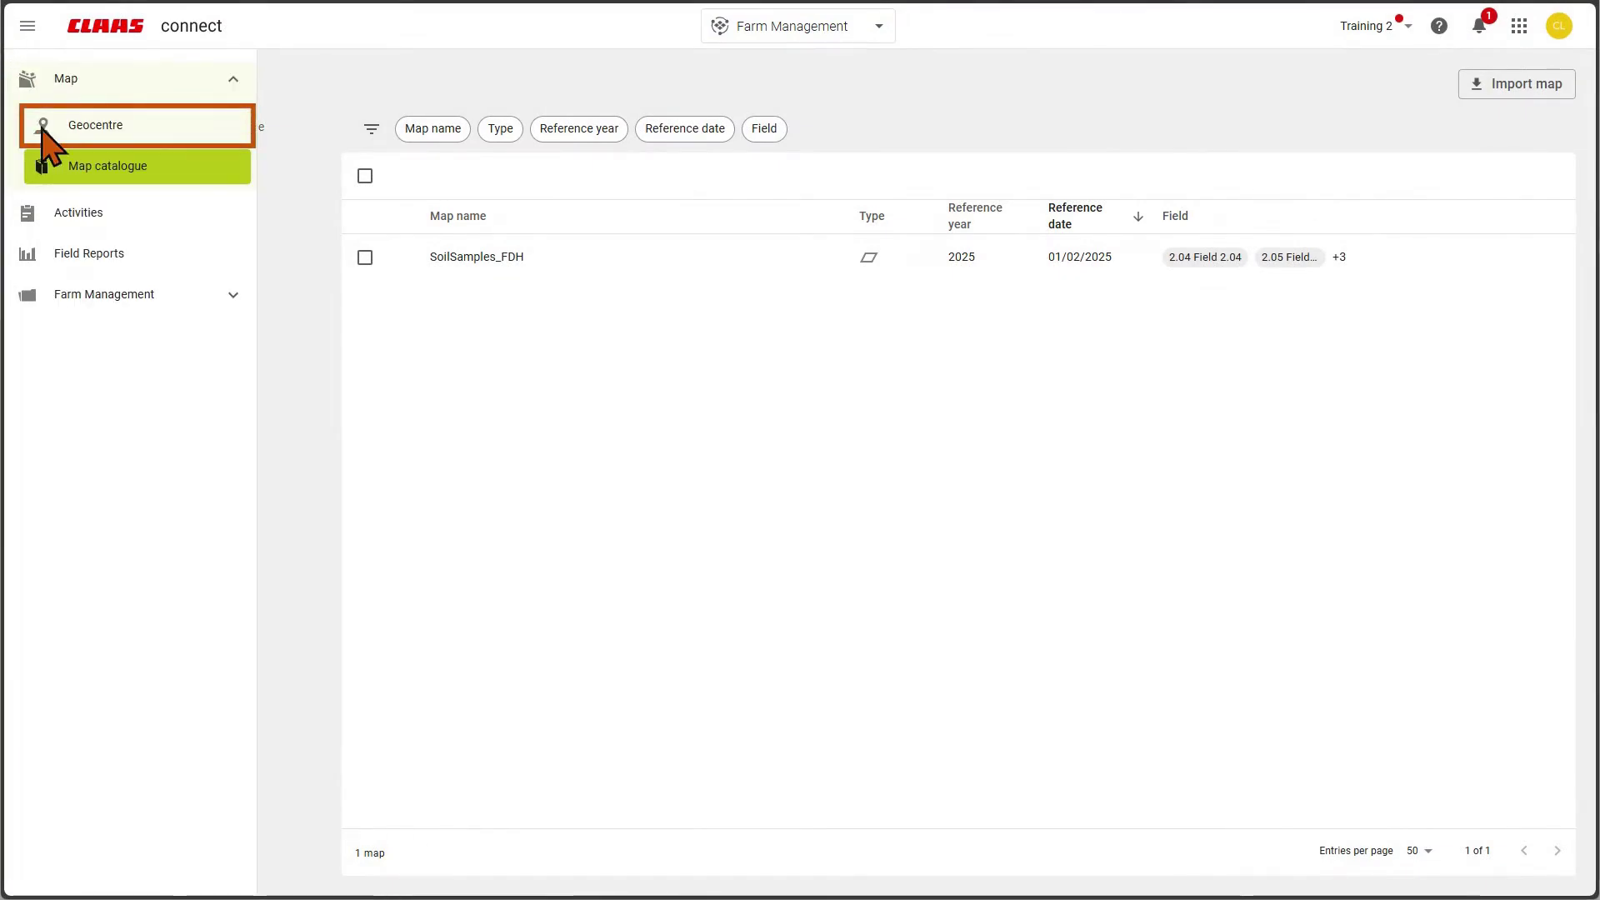
click(140, 137)
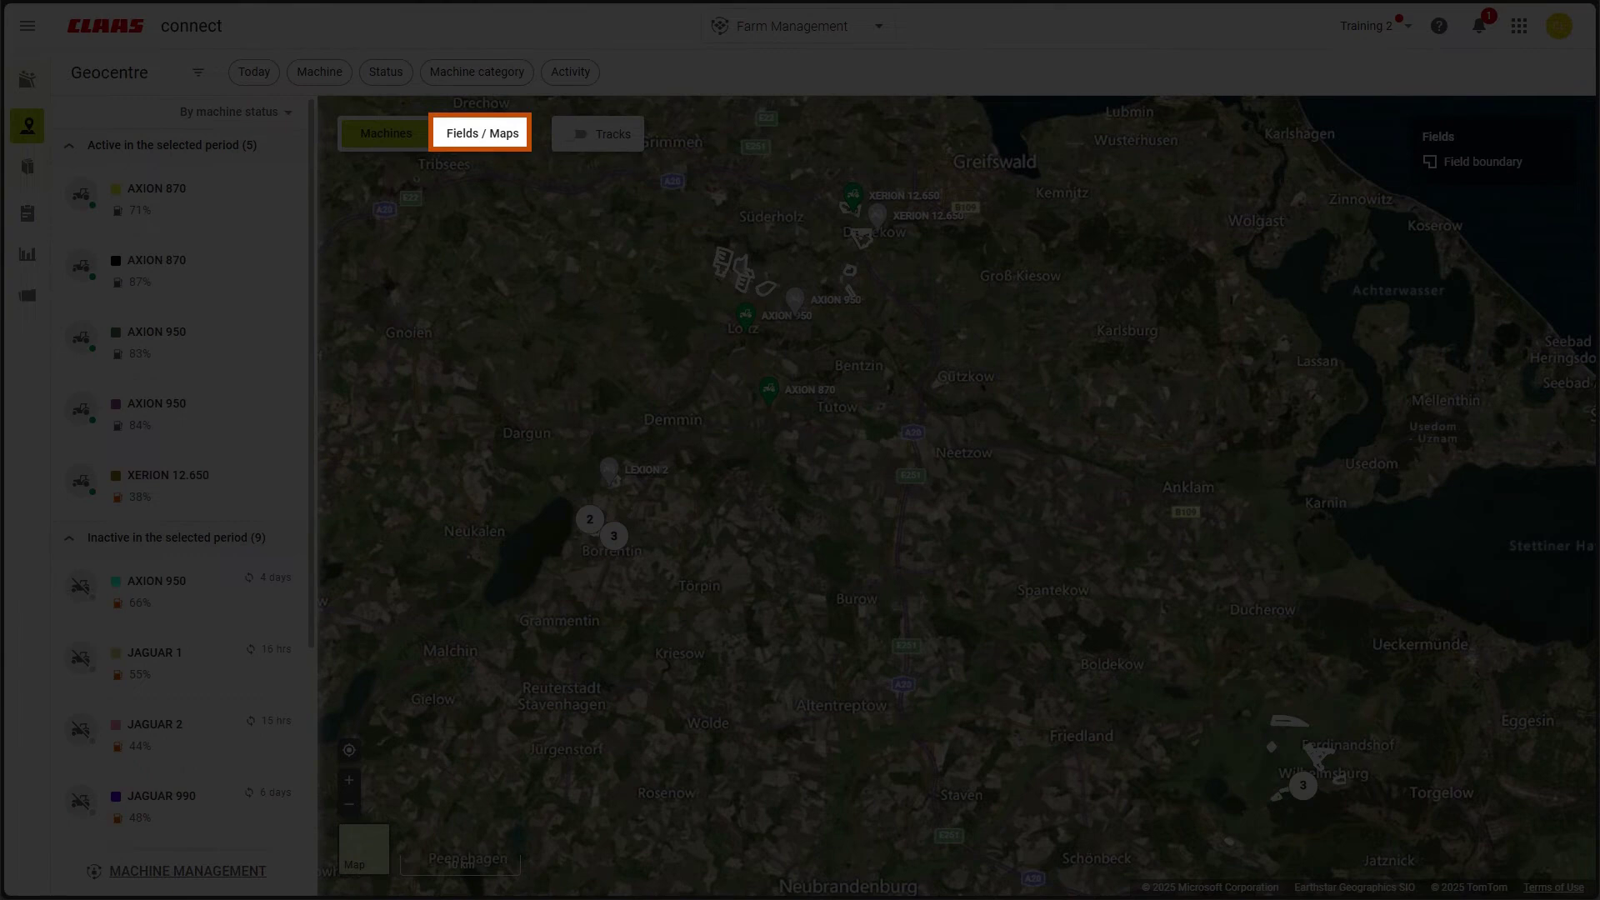
click(478, 137)
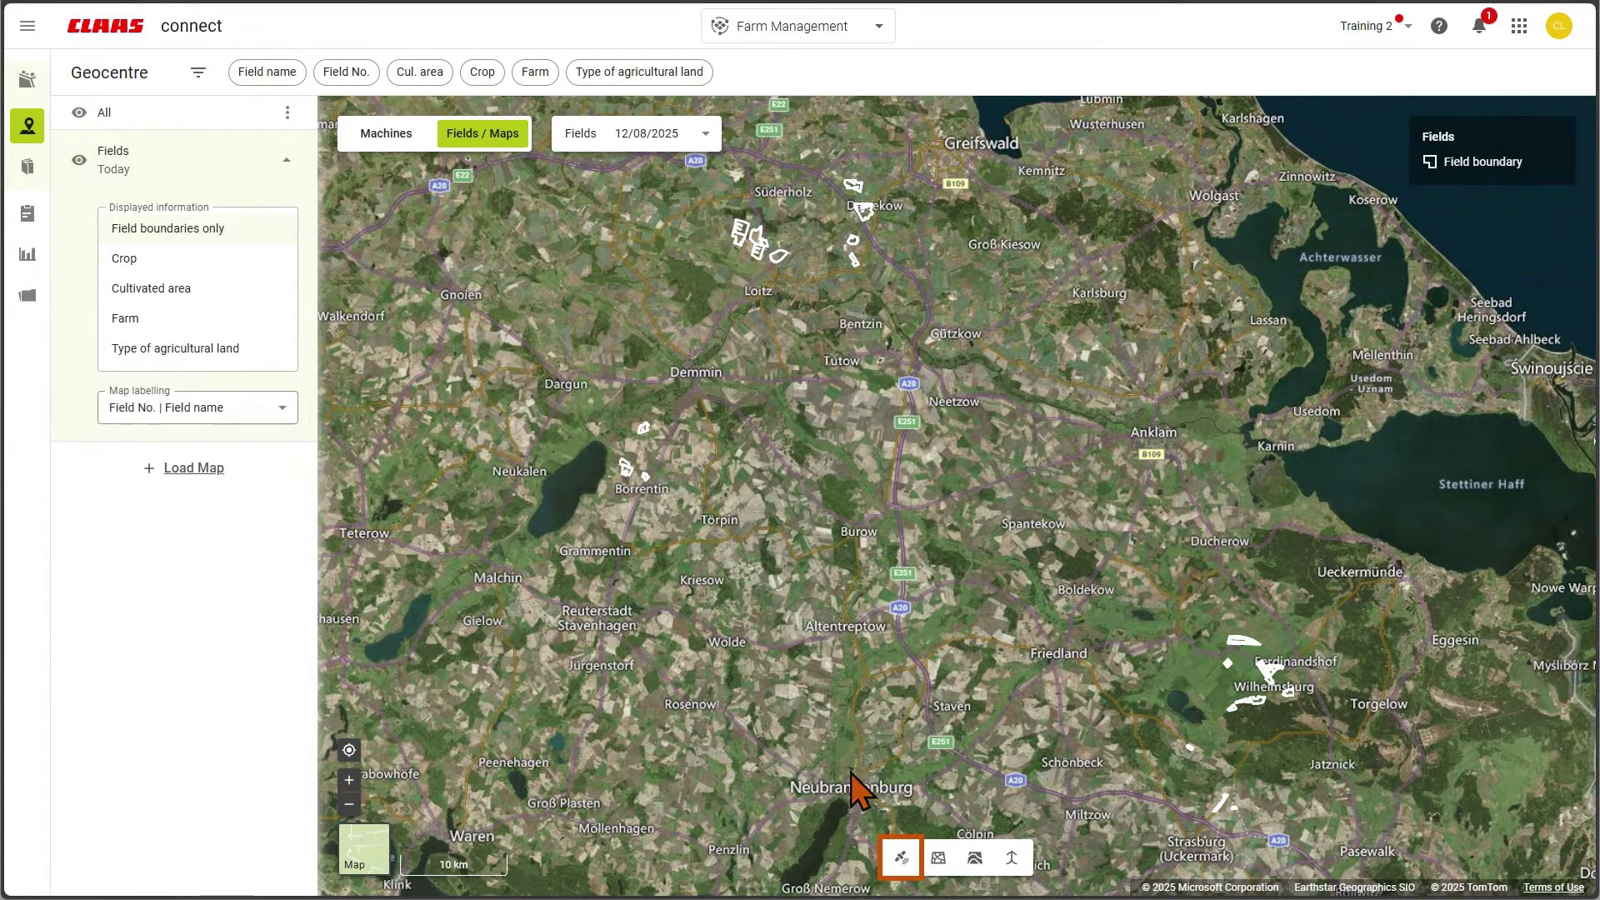
click(901, 858)
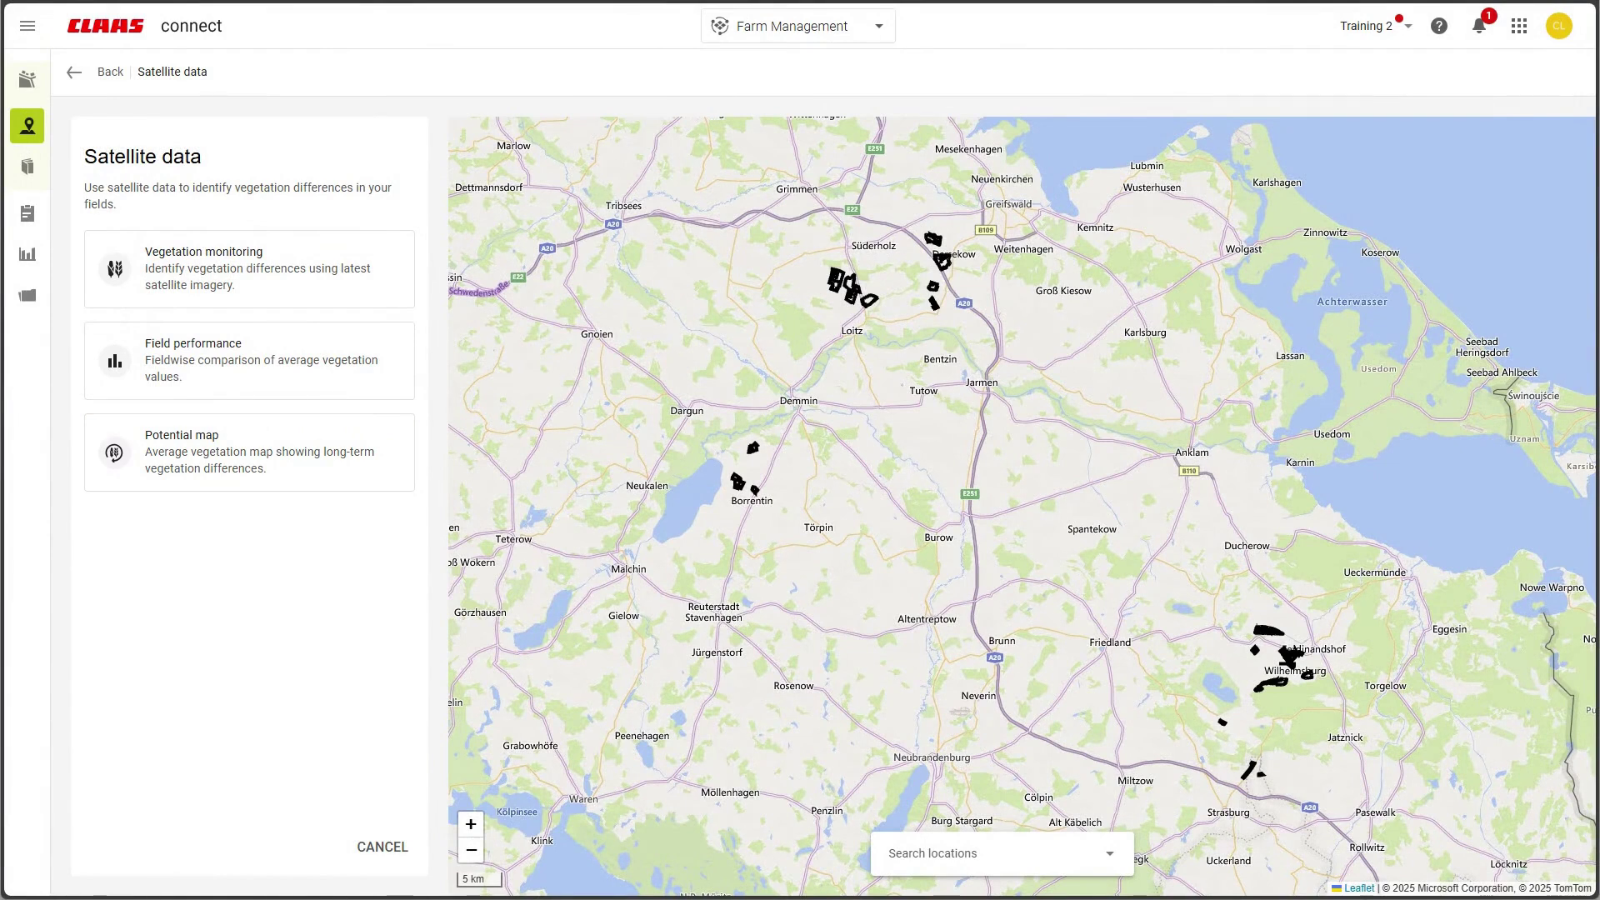
- Start vegetation monitoring with Field 1.01 as the selected field
click(256, 278)
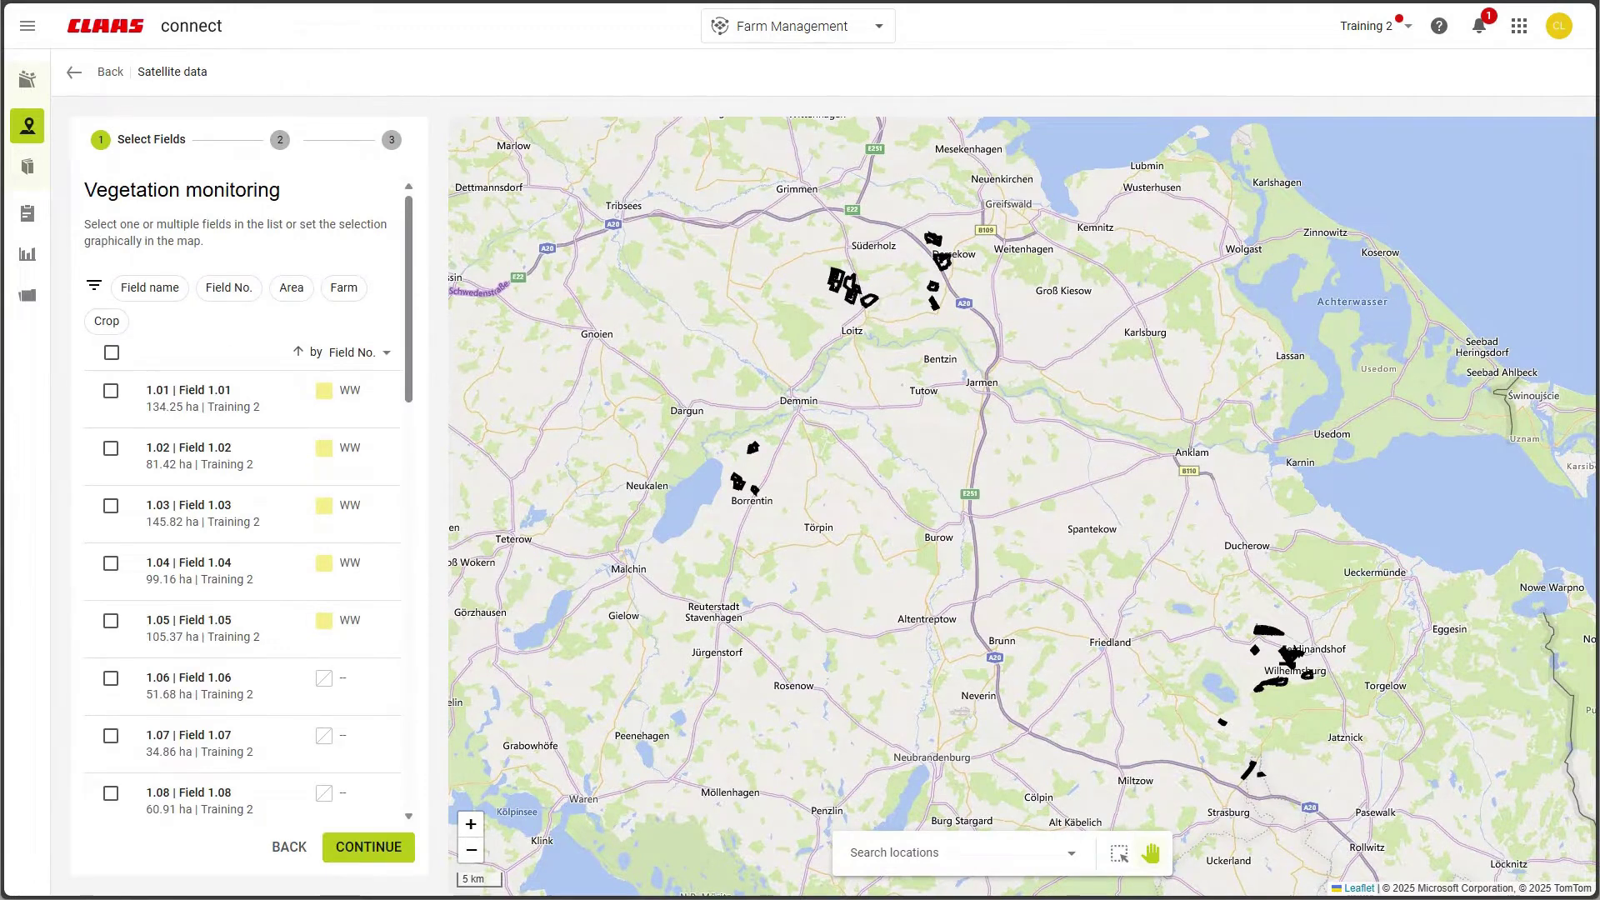
click(111, 391)
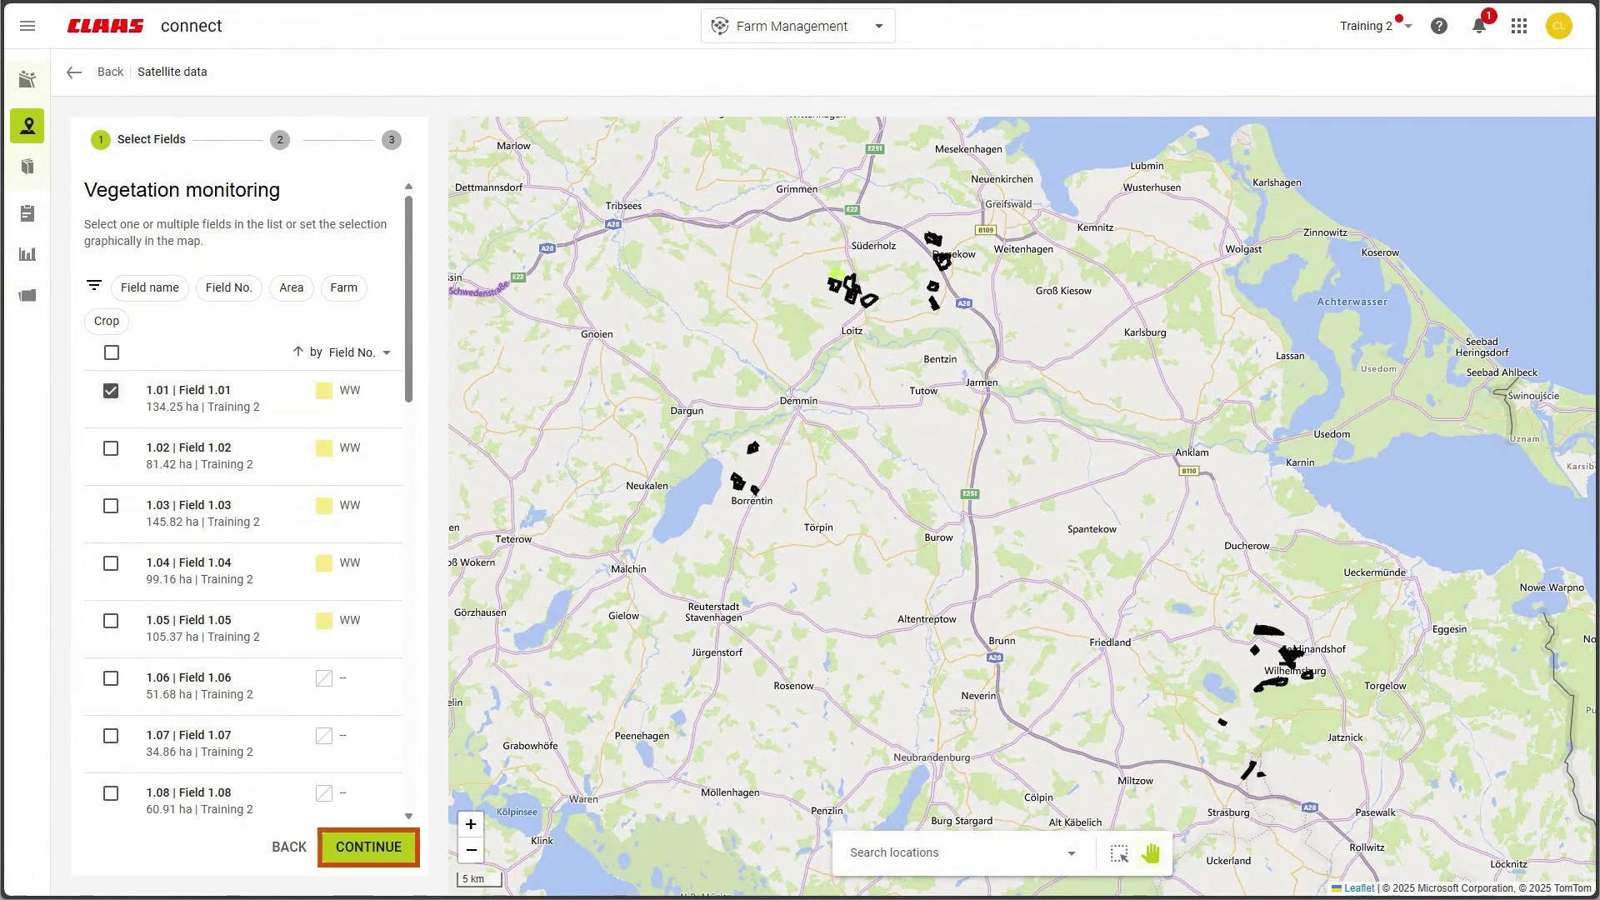
click(373, 850)
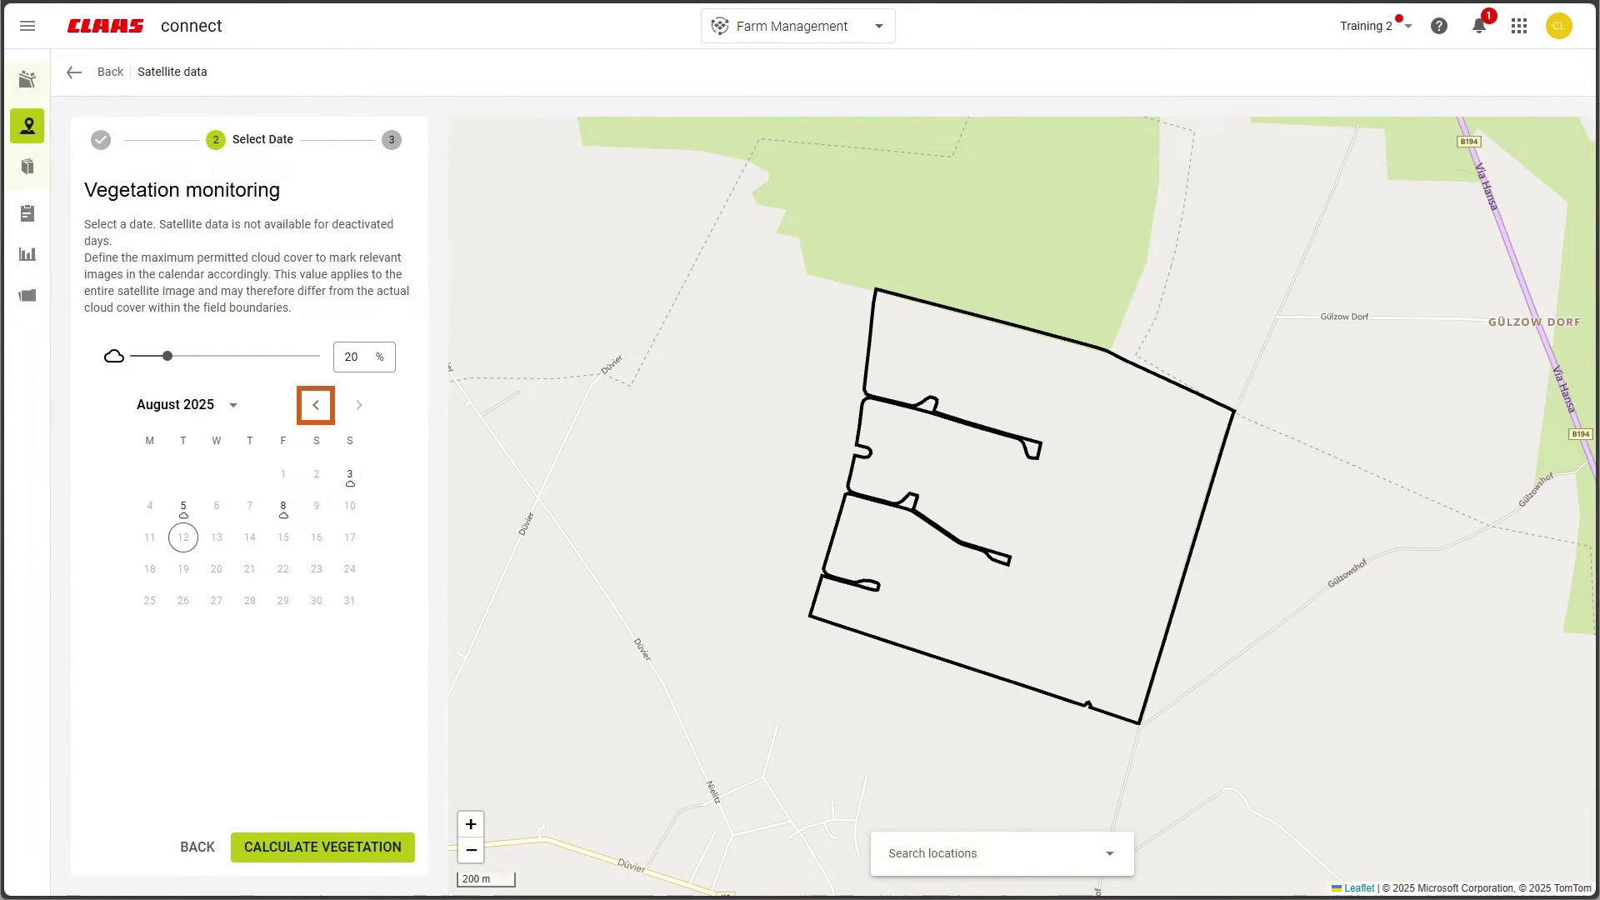
- Calculate the field's vegetation from the 14 June 2025 satellite image and proceed to the final stage
click(316, 406)
click(316, 406)
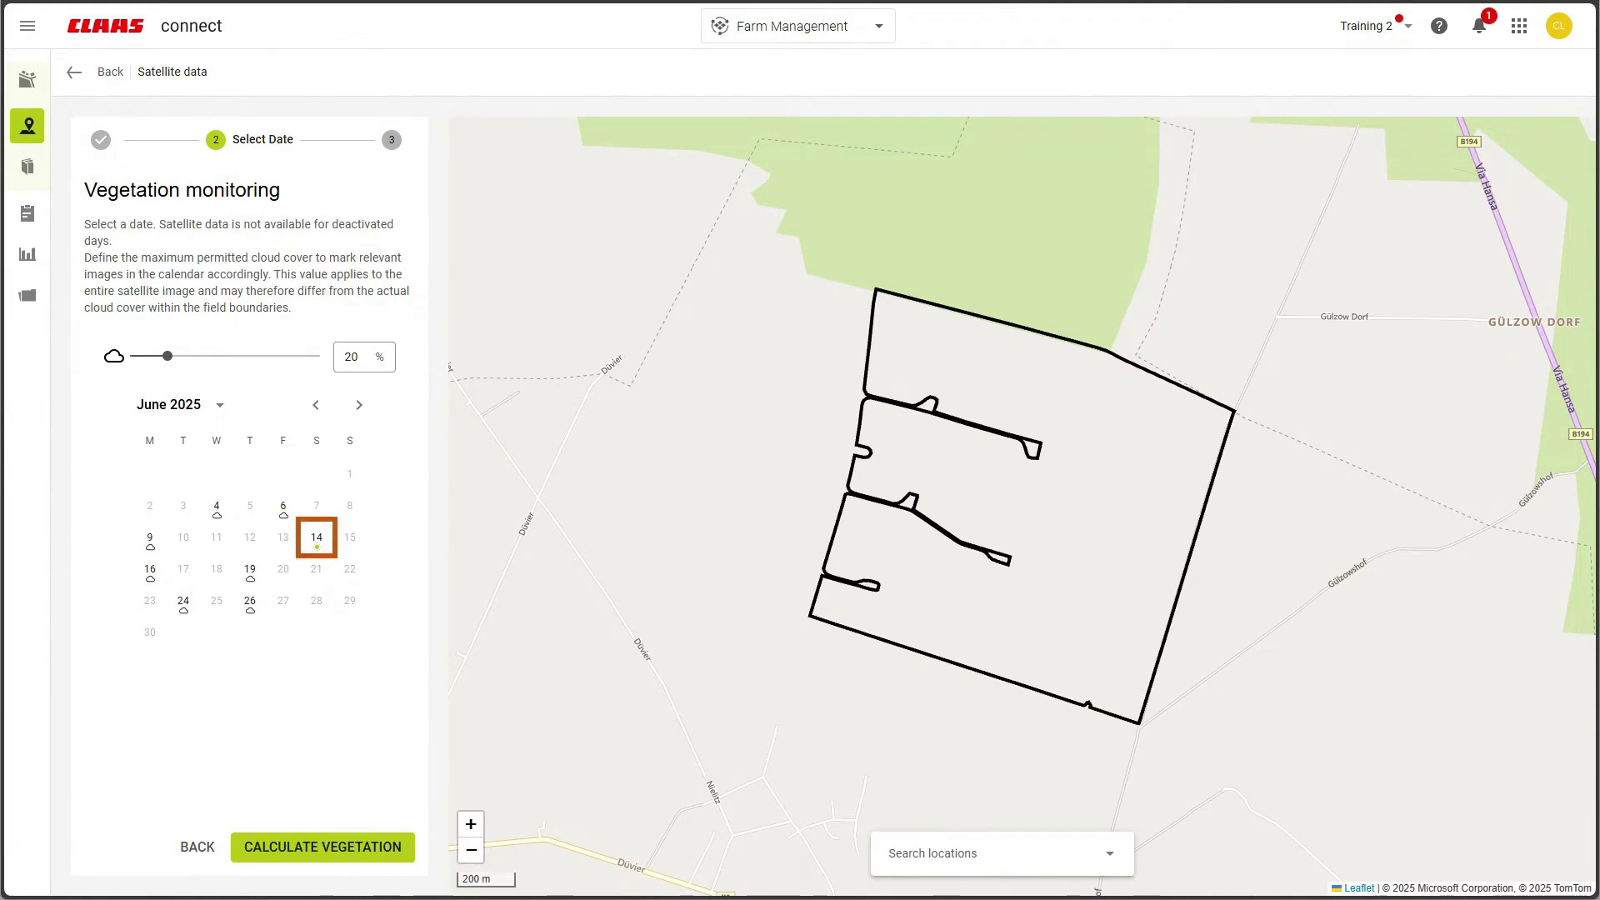
click(317, 538)
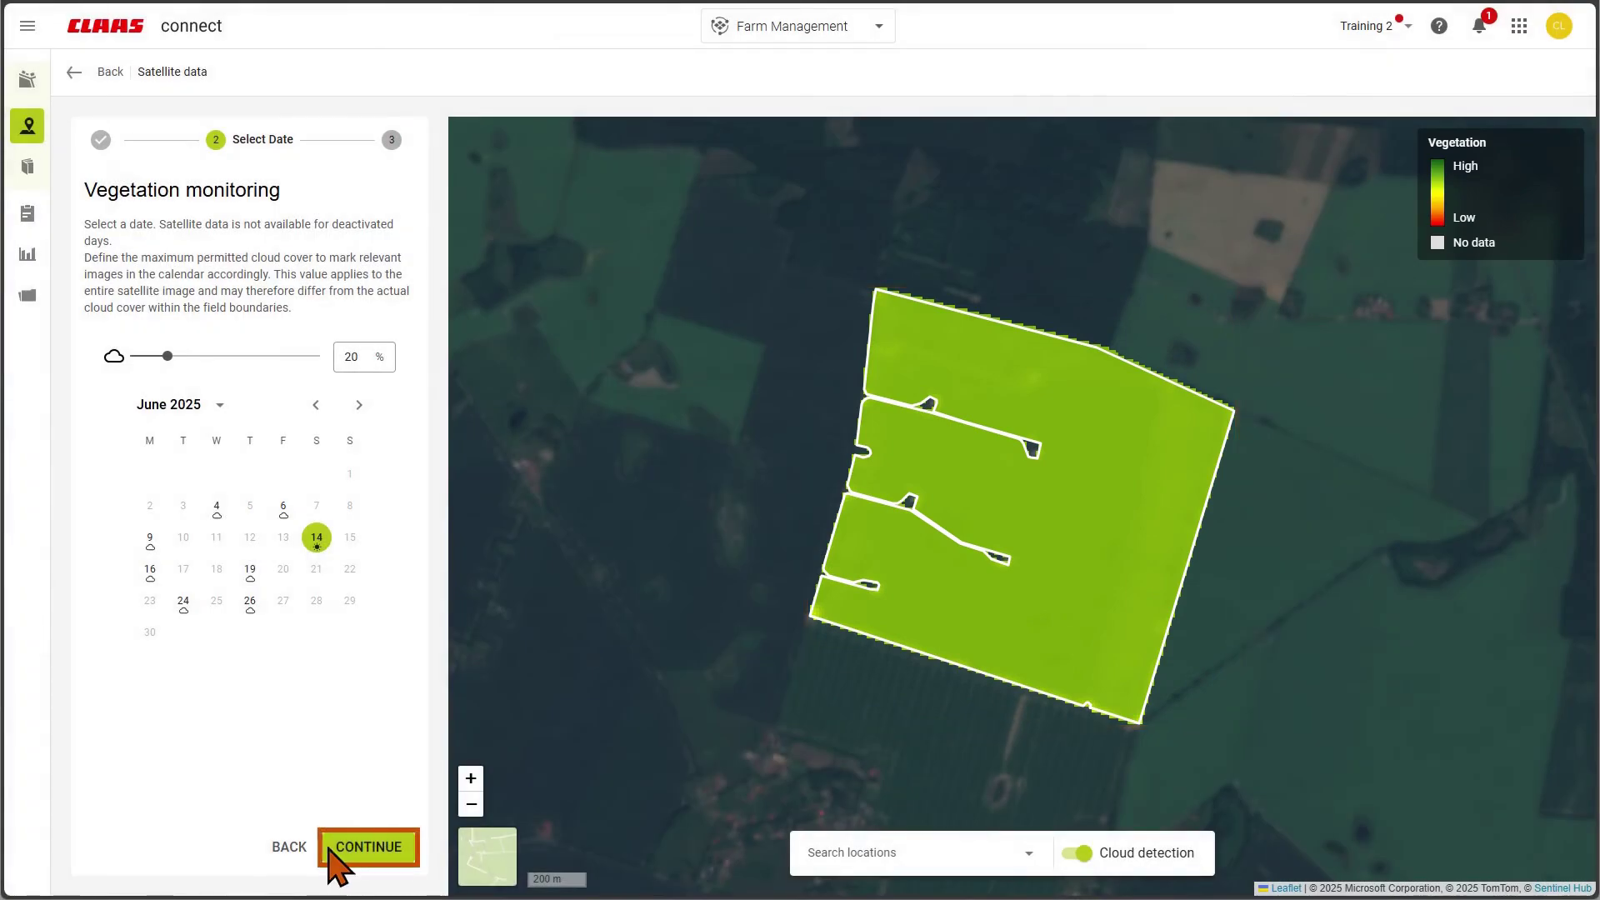
click(369, 847)
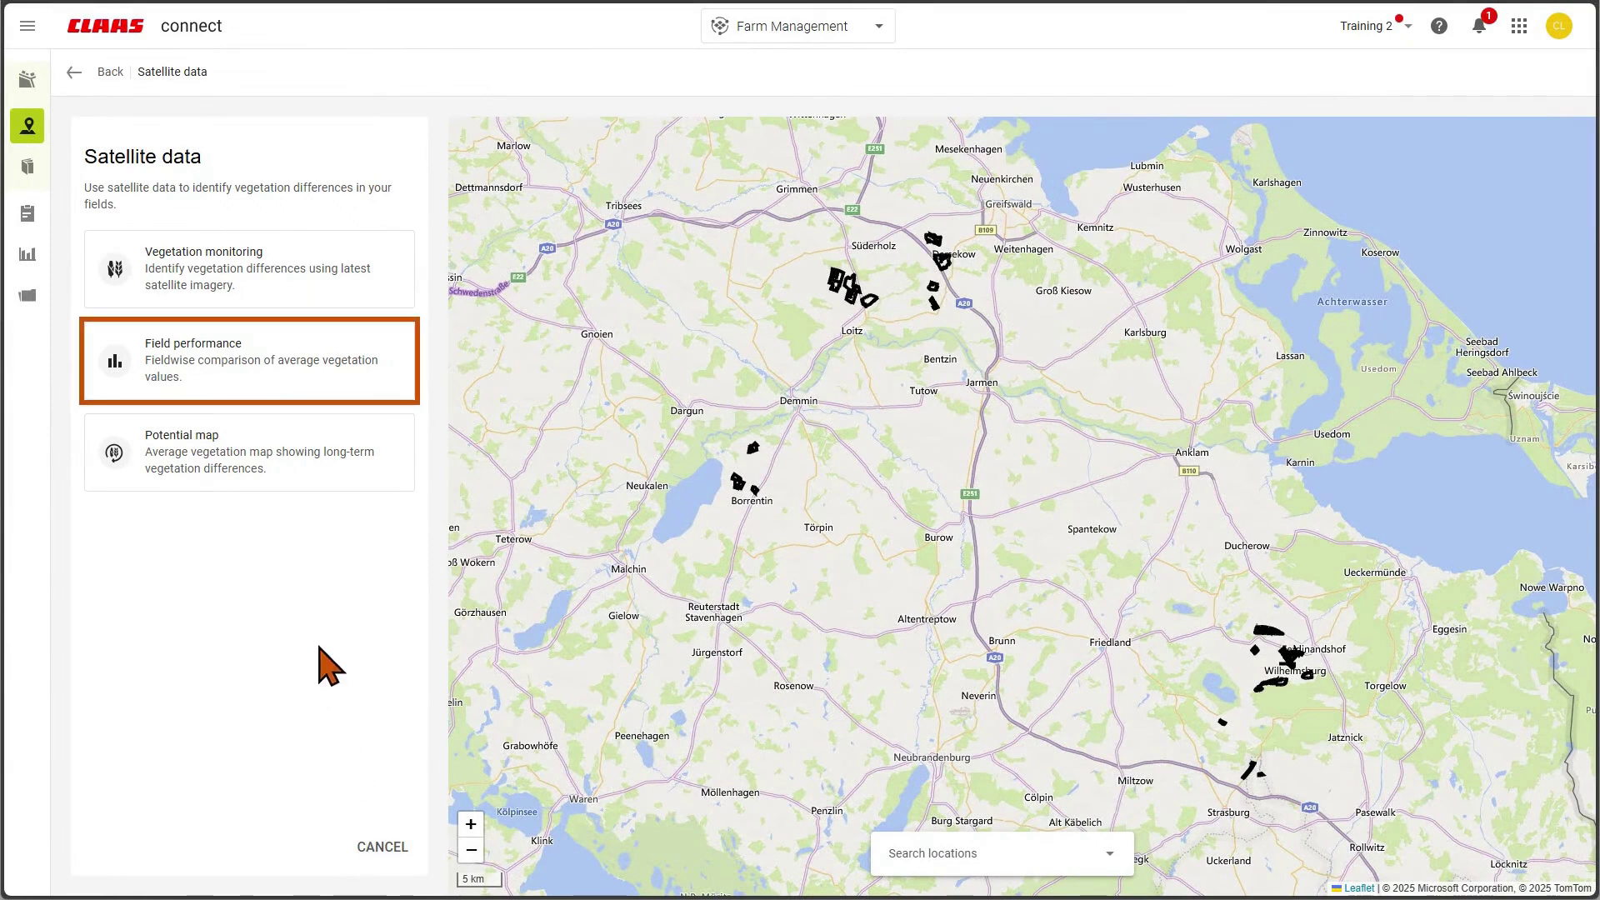
- Start a field performance comparison for Fields 1.01, 1.02, 1.03, 1.04 and 1.05
click(255, 382)
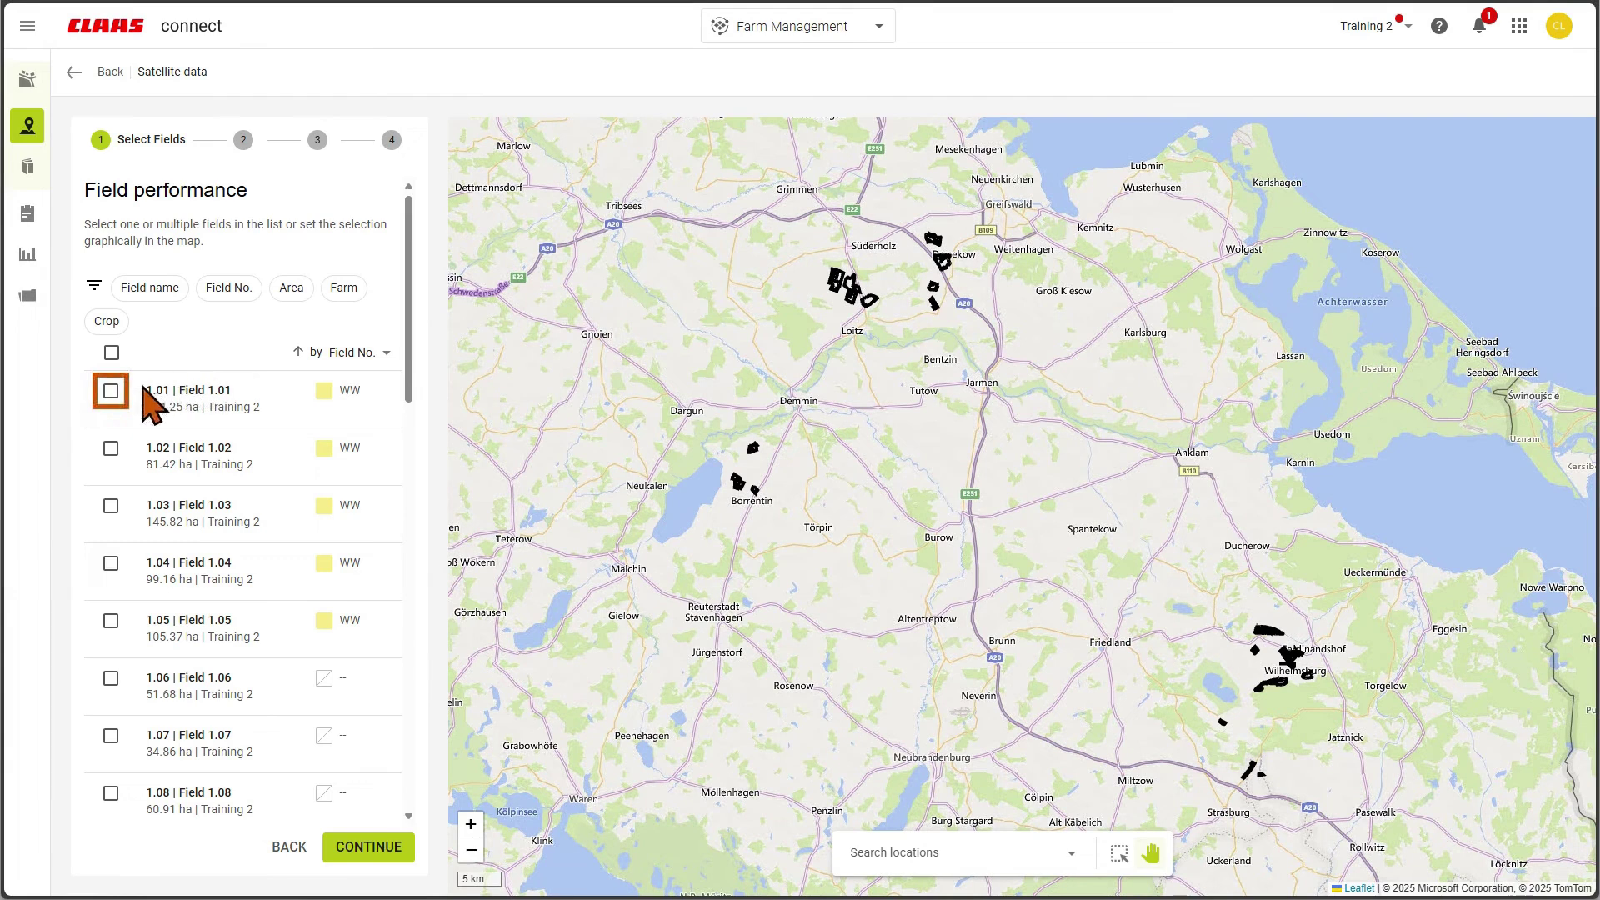
click(110, 391)
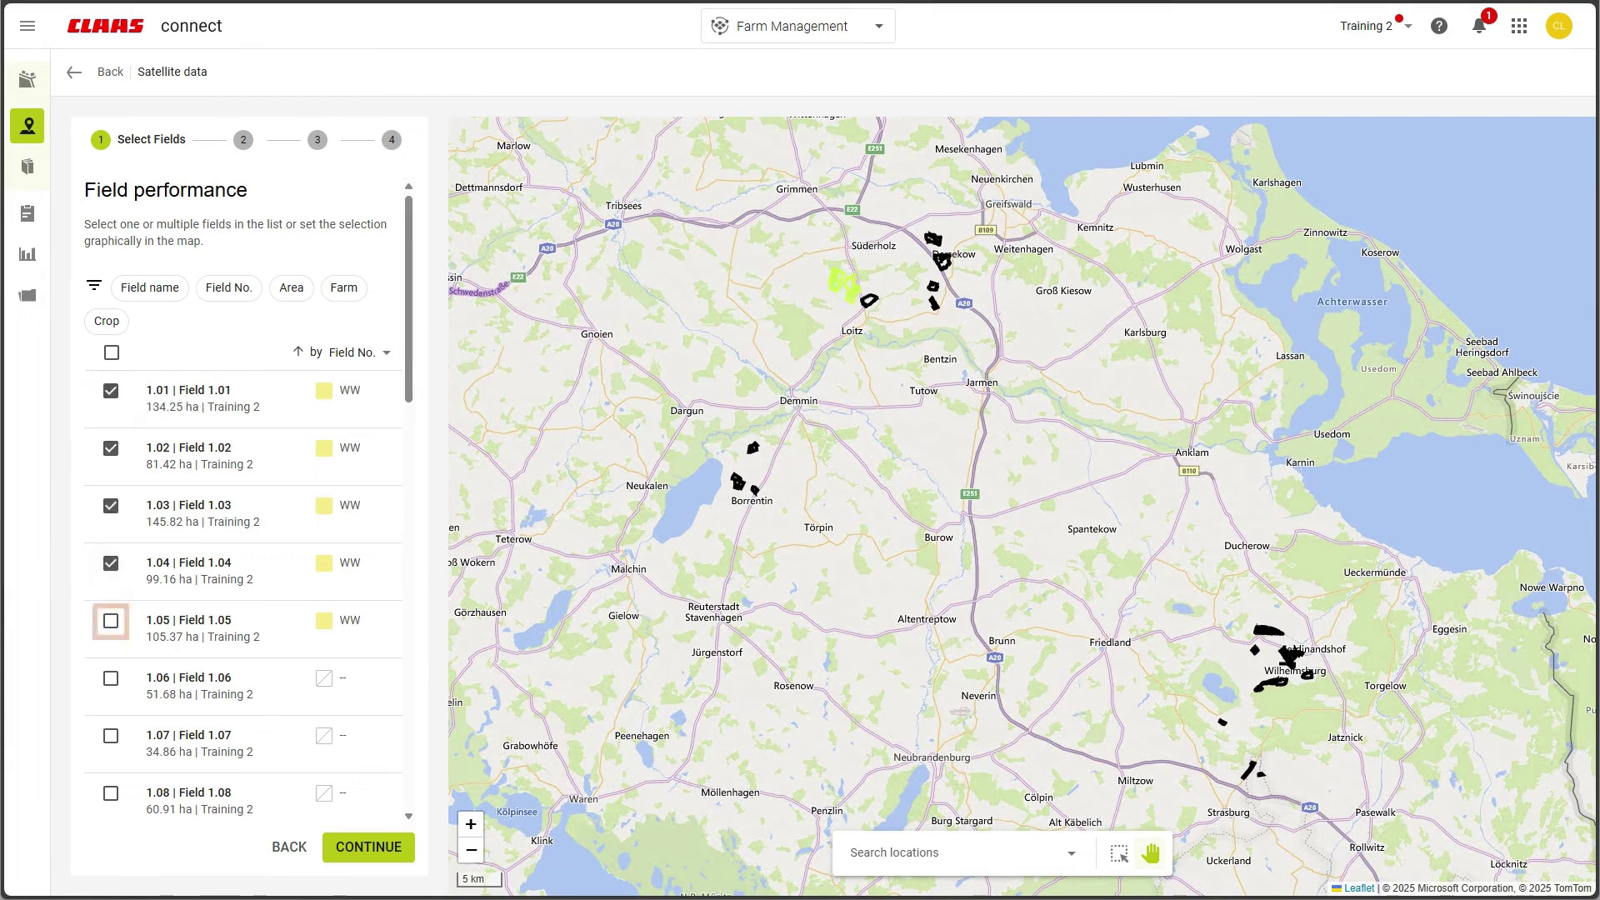
click(111, 621)
click(370, 852)
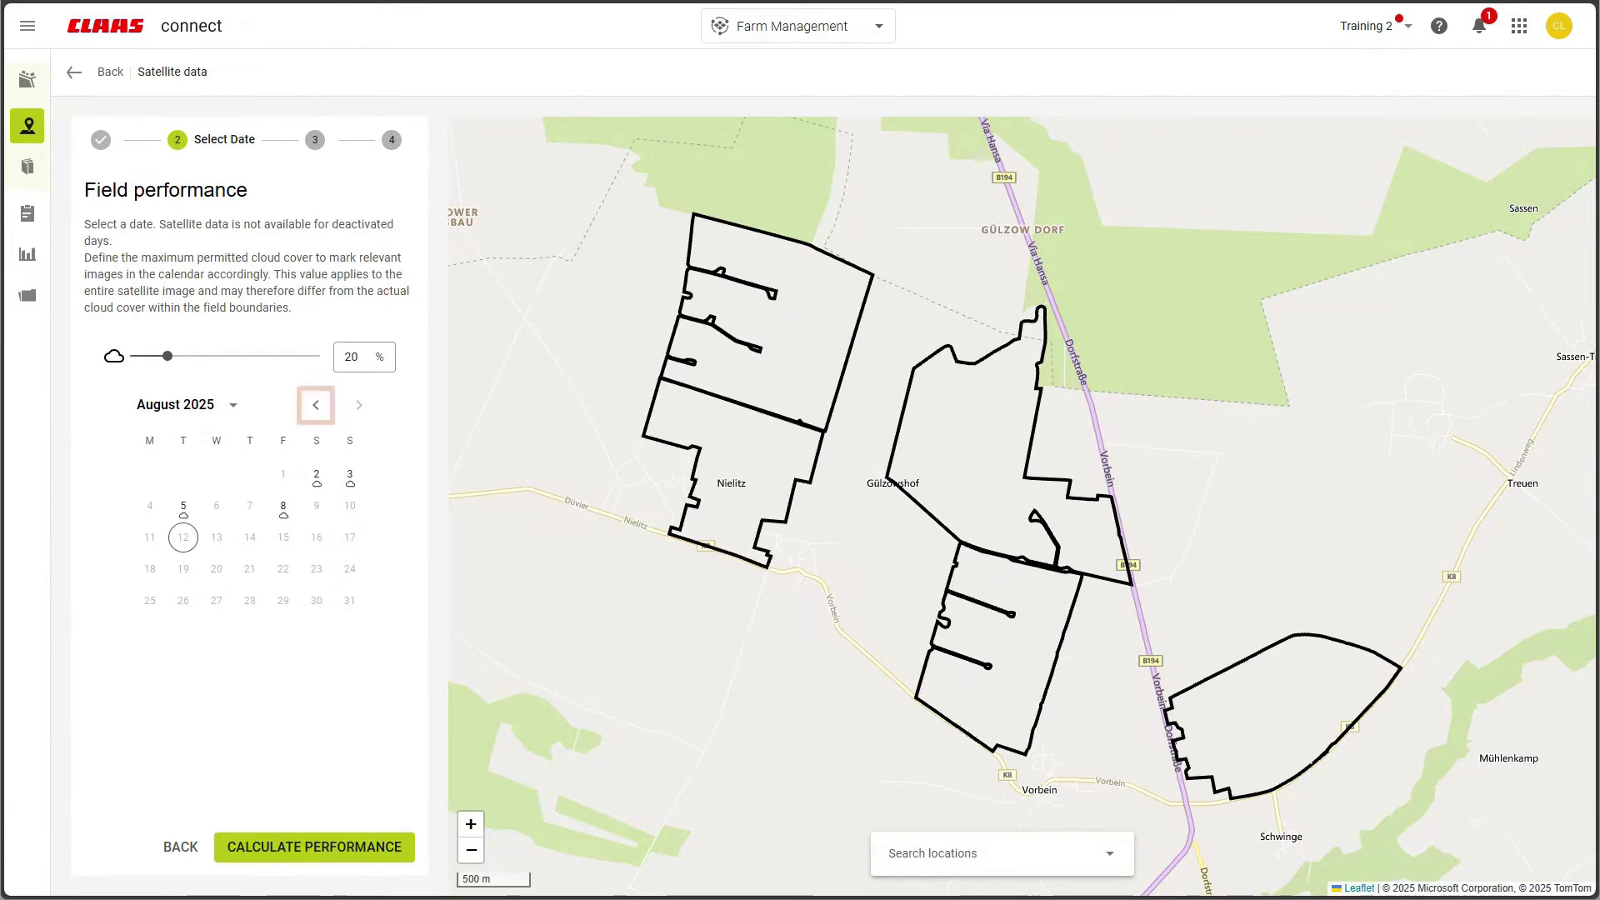
- Calculate the performance of the selected fields from the 6 March 2025 satellite image
click(315, 405)
click(315, 405)
click(316, 405)
click(316, 405)
click(316, 405)
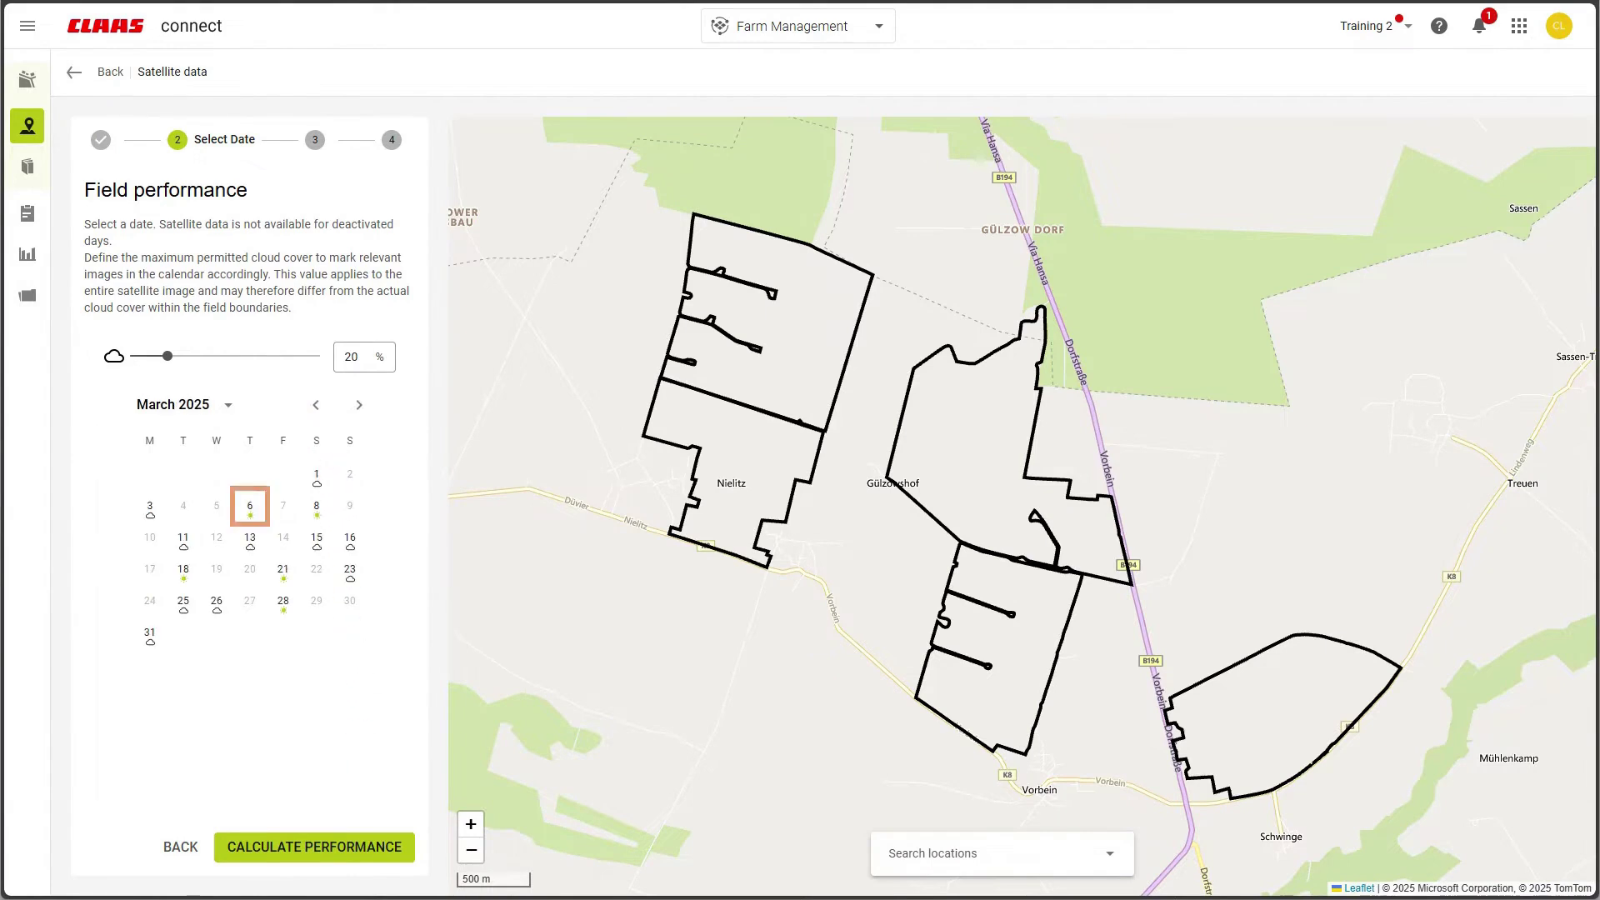
click(250, 507)
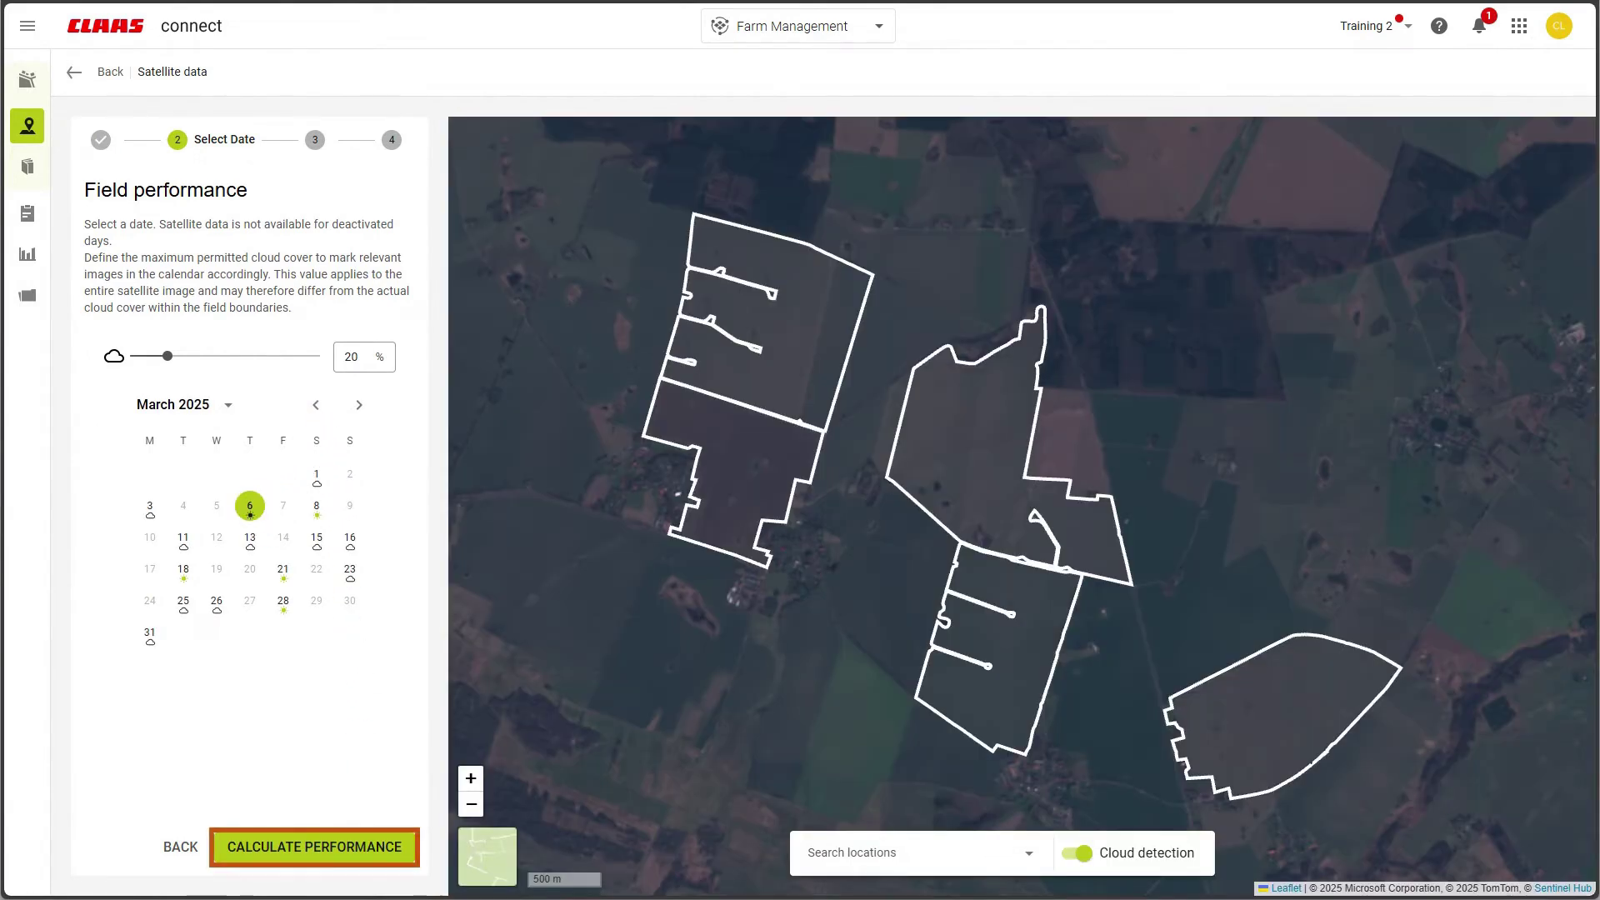
click(322, 848)
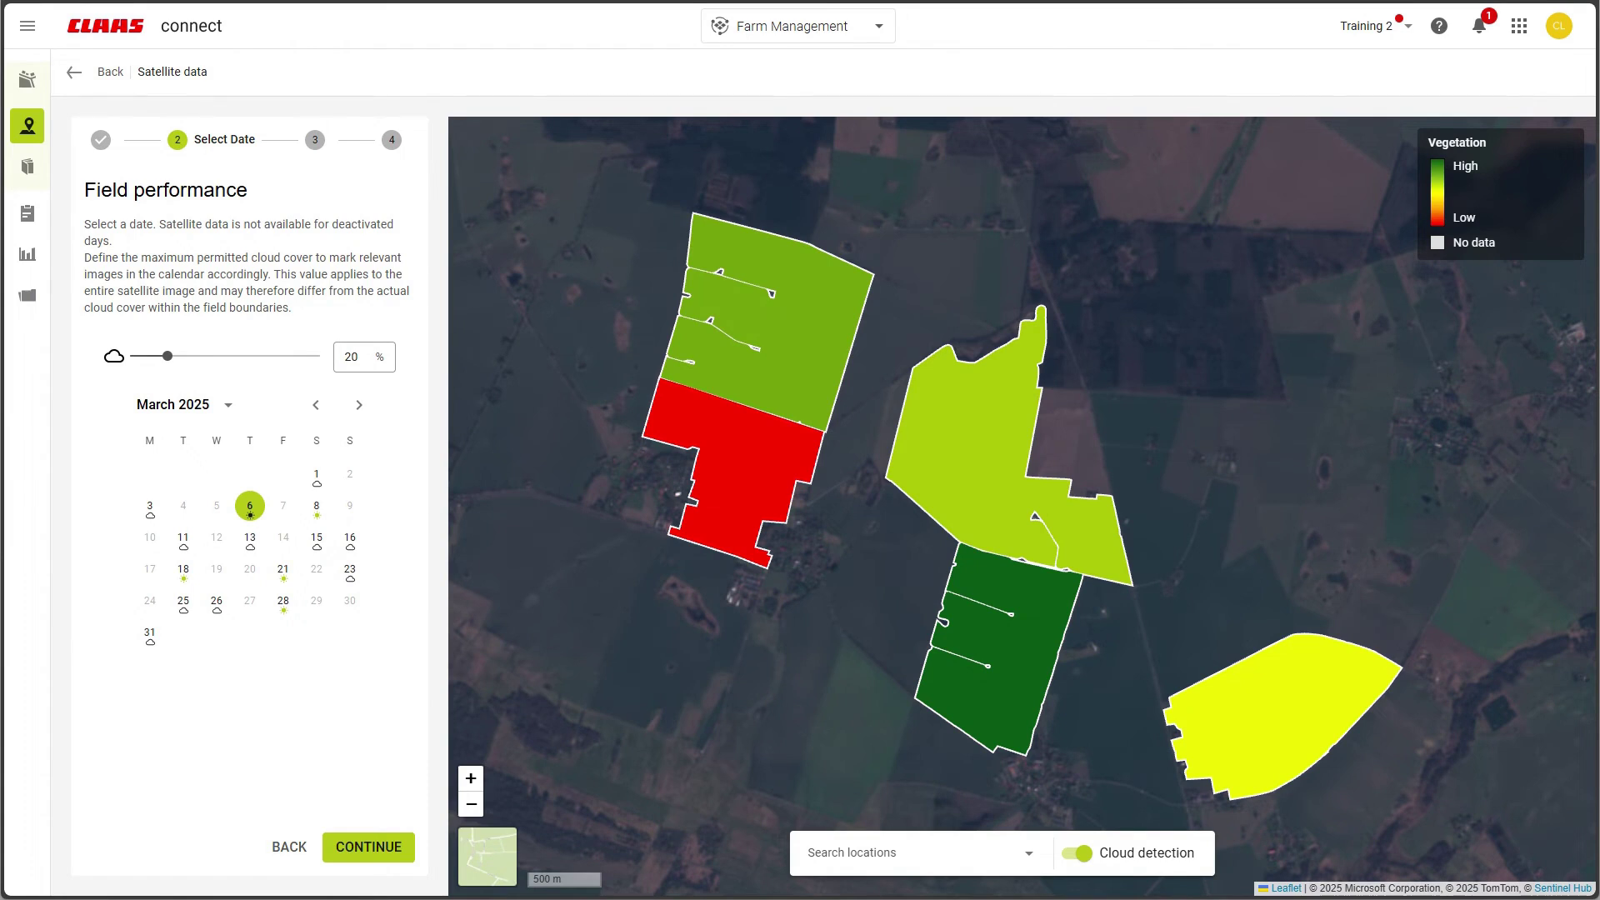
- Review the field ranking by vegetation index and close the completed field performance comparison
click(362, 846)
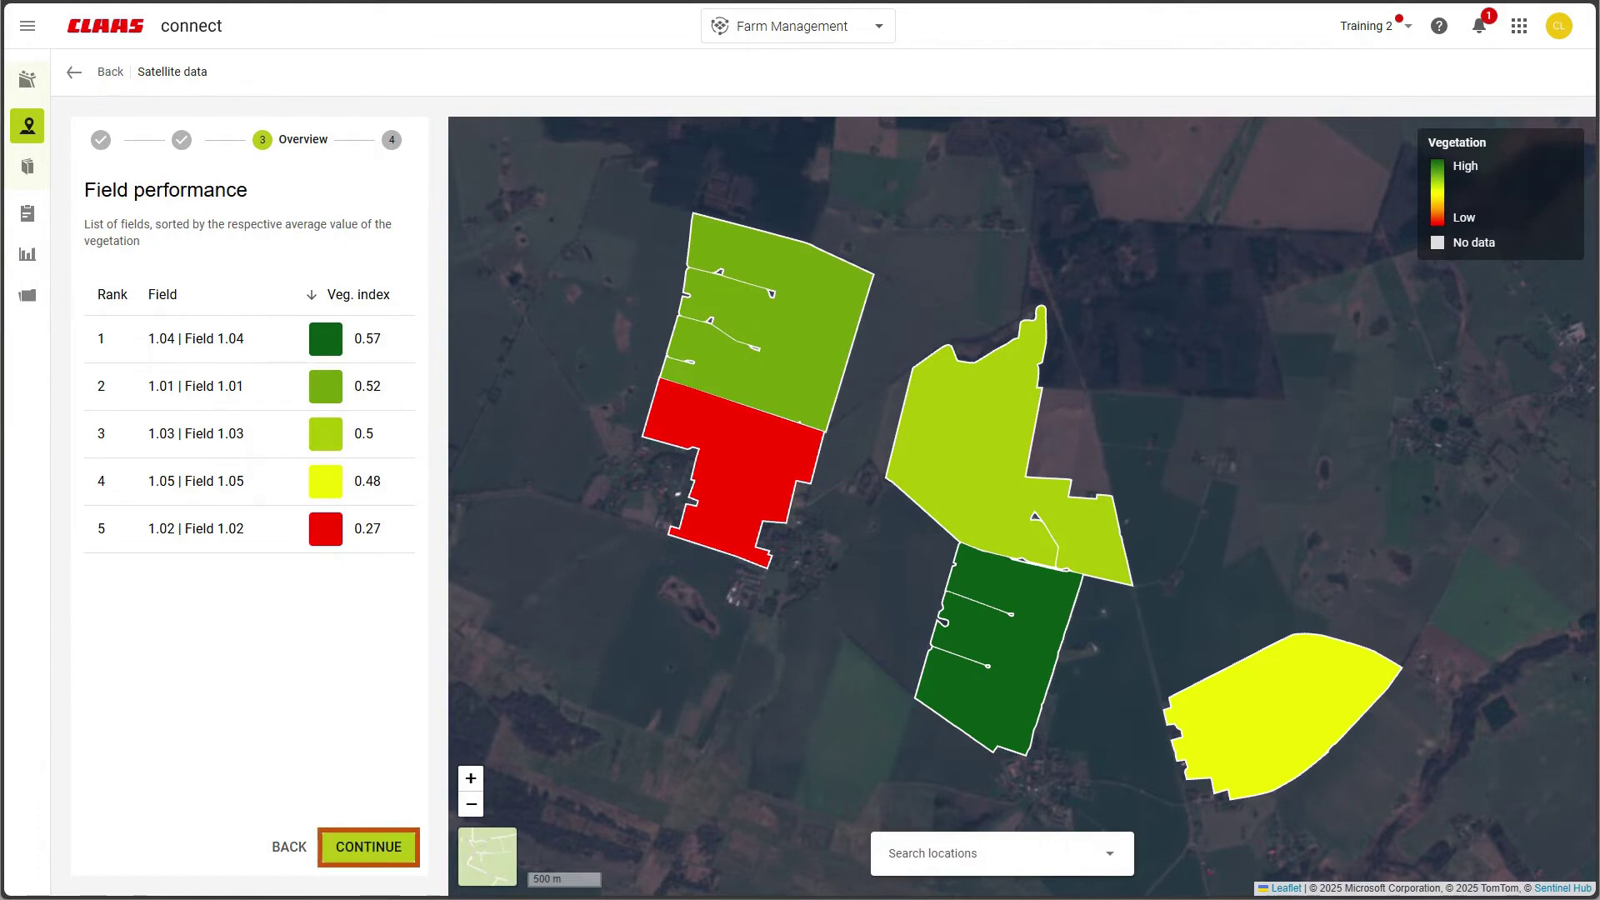
click(368, 847)
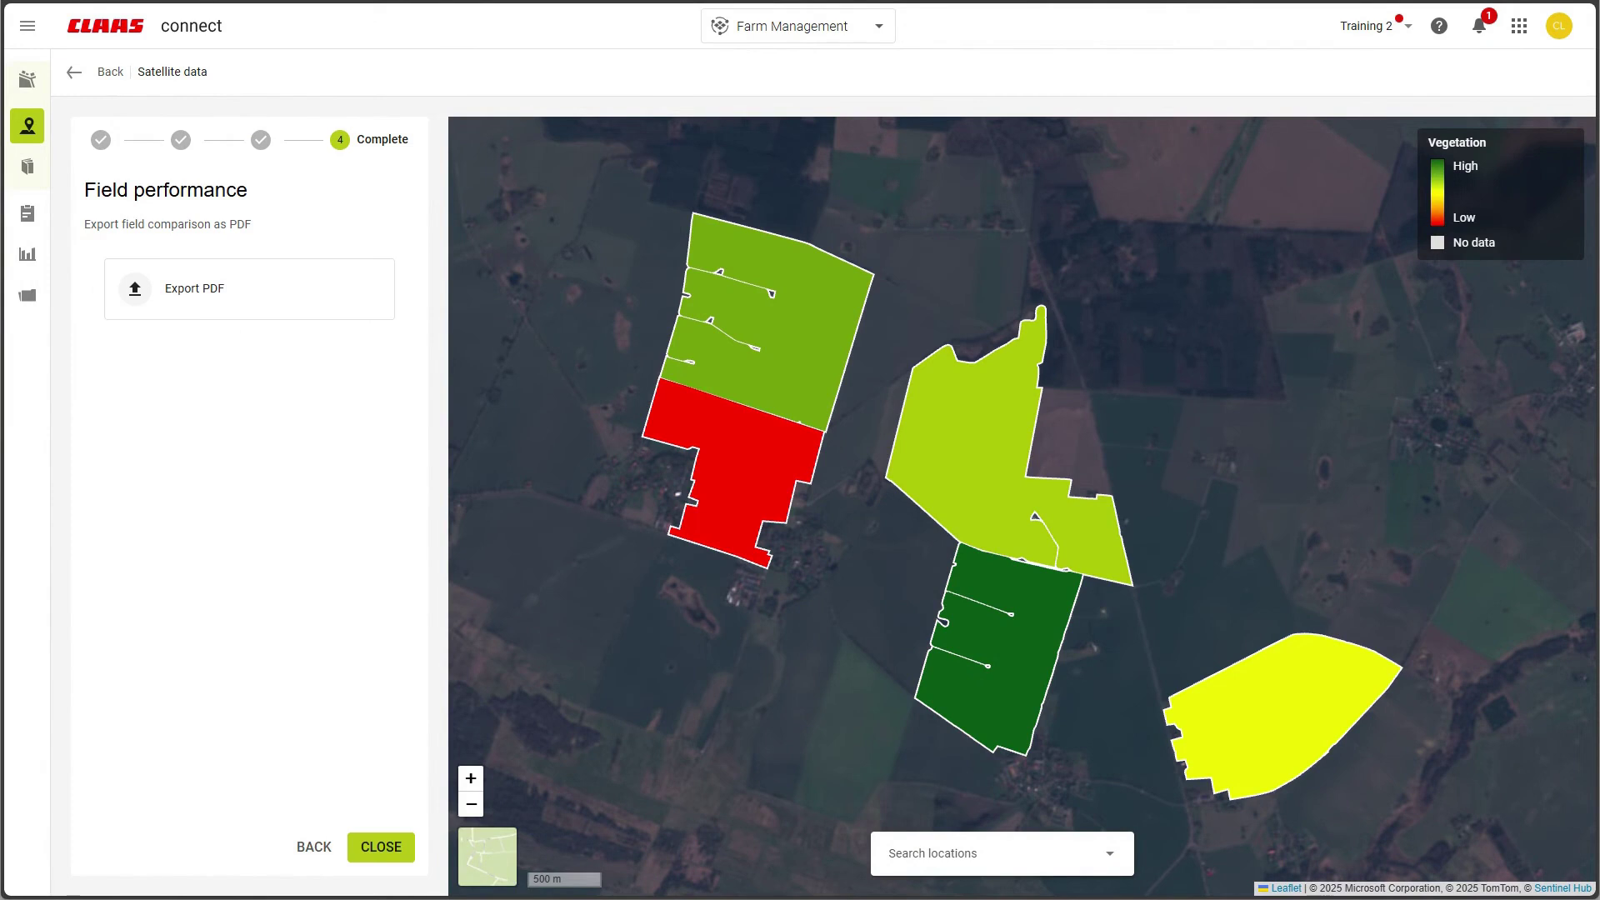
click(381, 846)
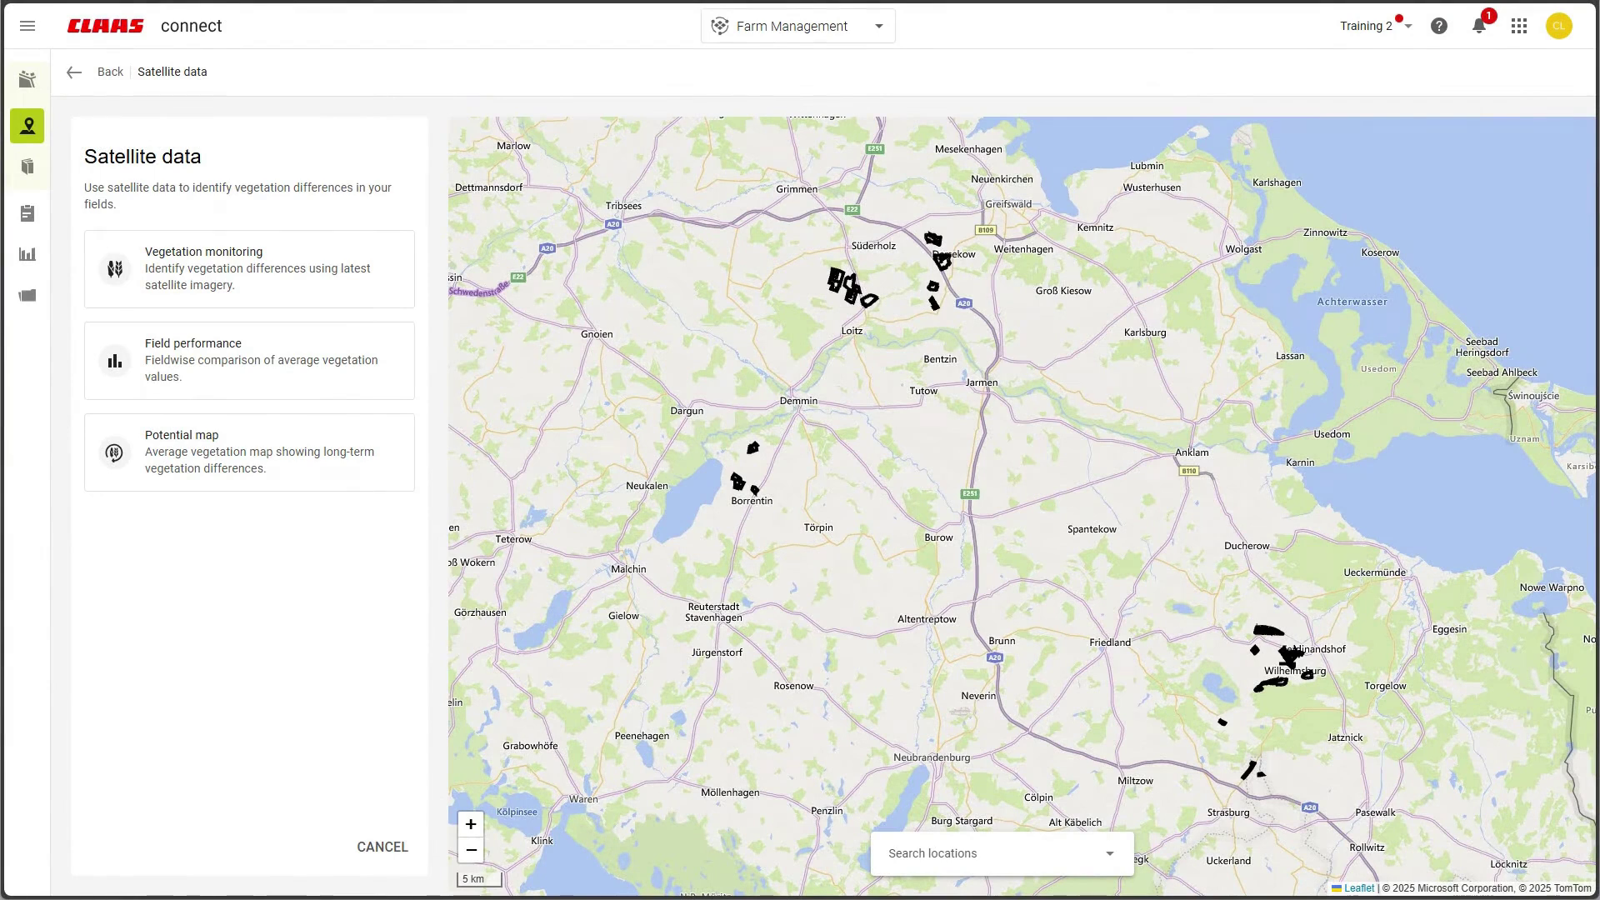
- Start a new potential map with Field 1.01 as the selected field
click(250, 454)
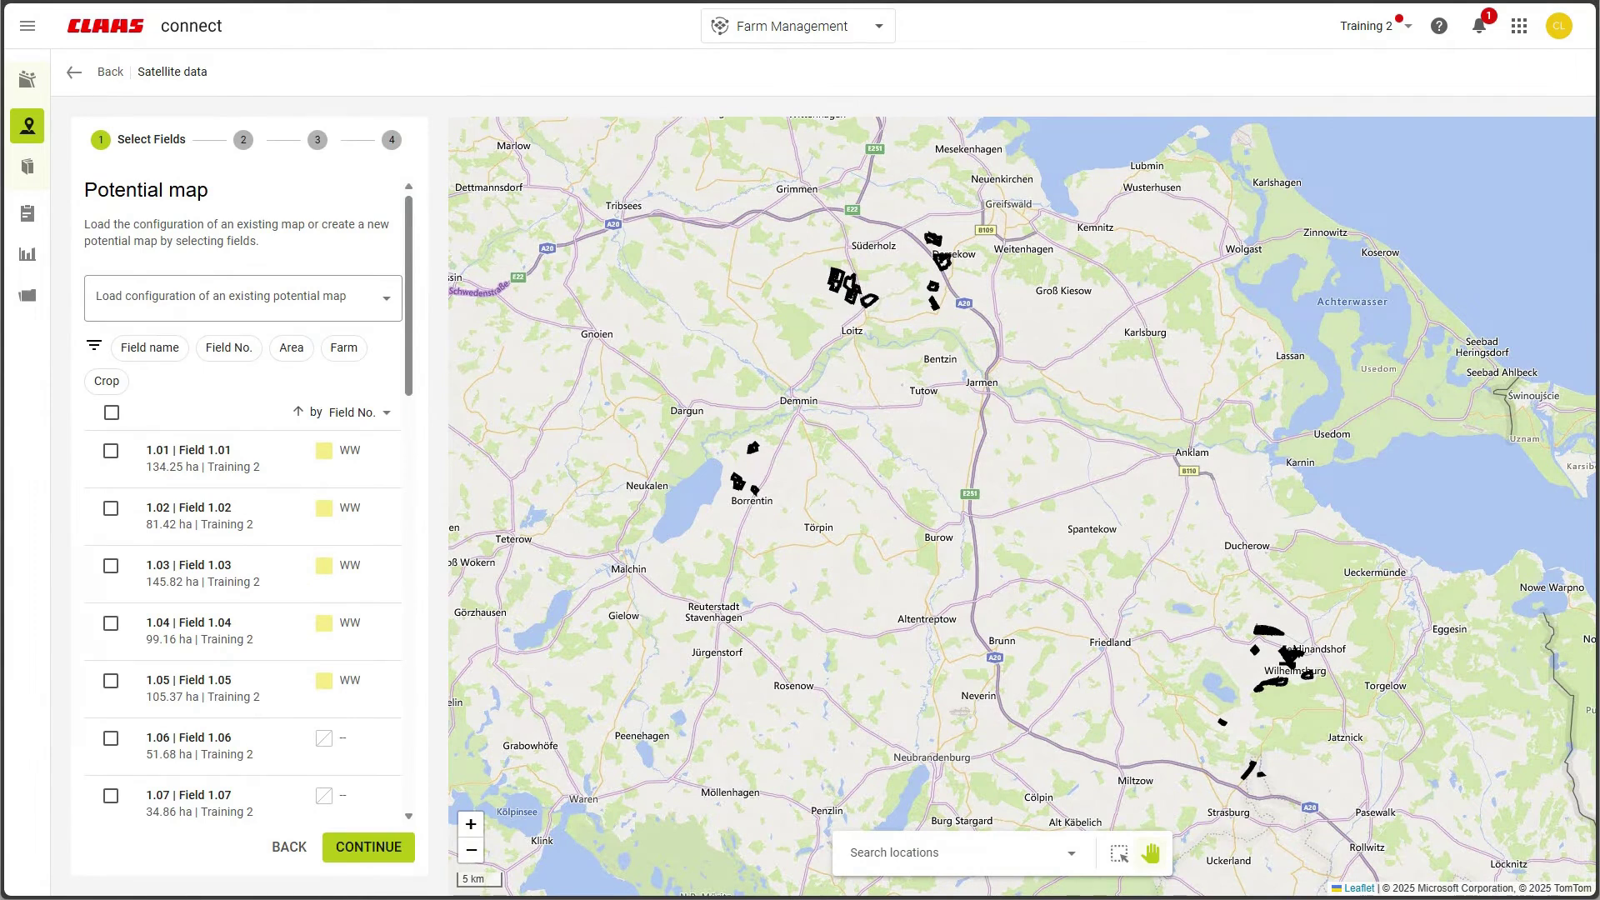
click(111, 451)
click(368, 847)
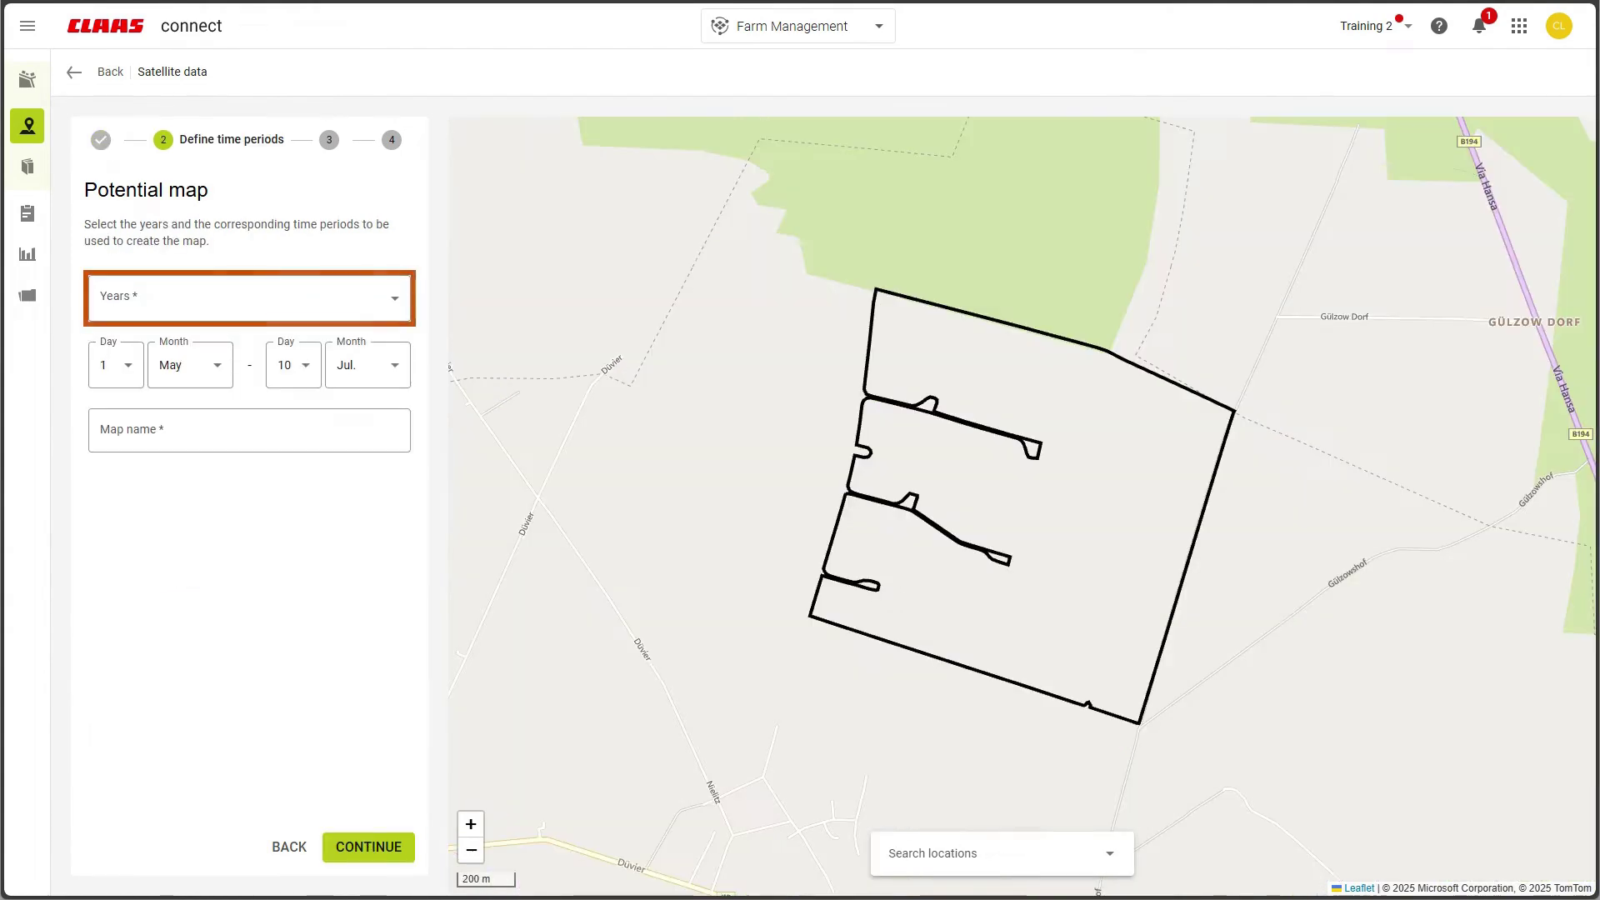
- Select 2025, 2023, 2021, 2019 and 2017 as the years for the potential map
click(250, 302)
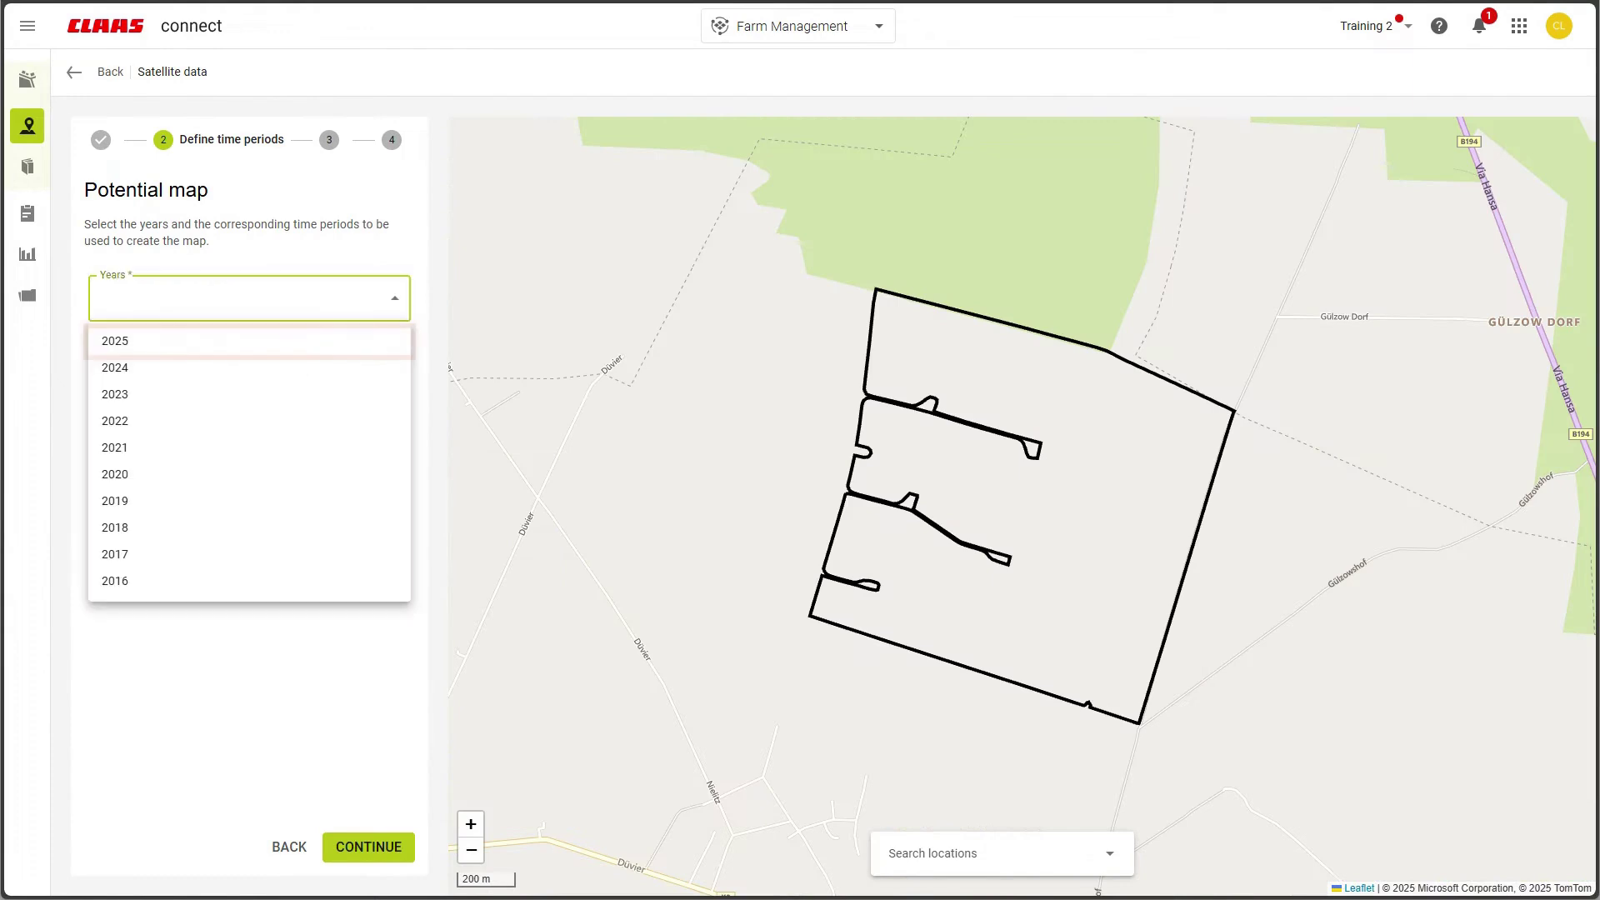
click(257, 350)
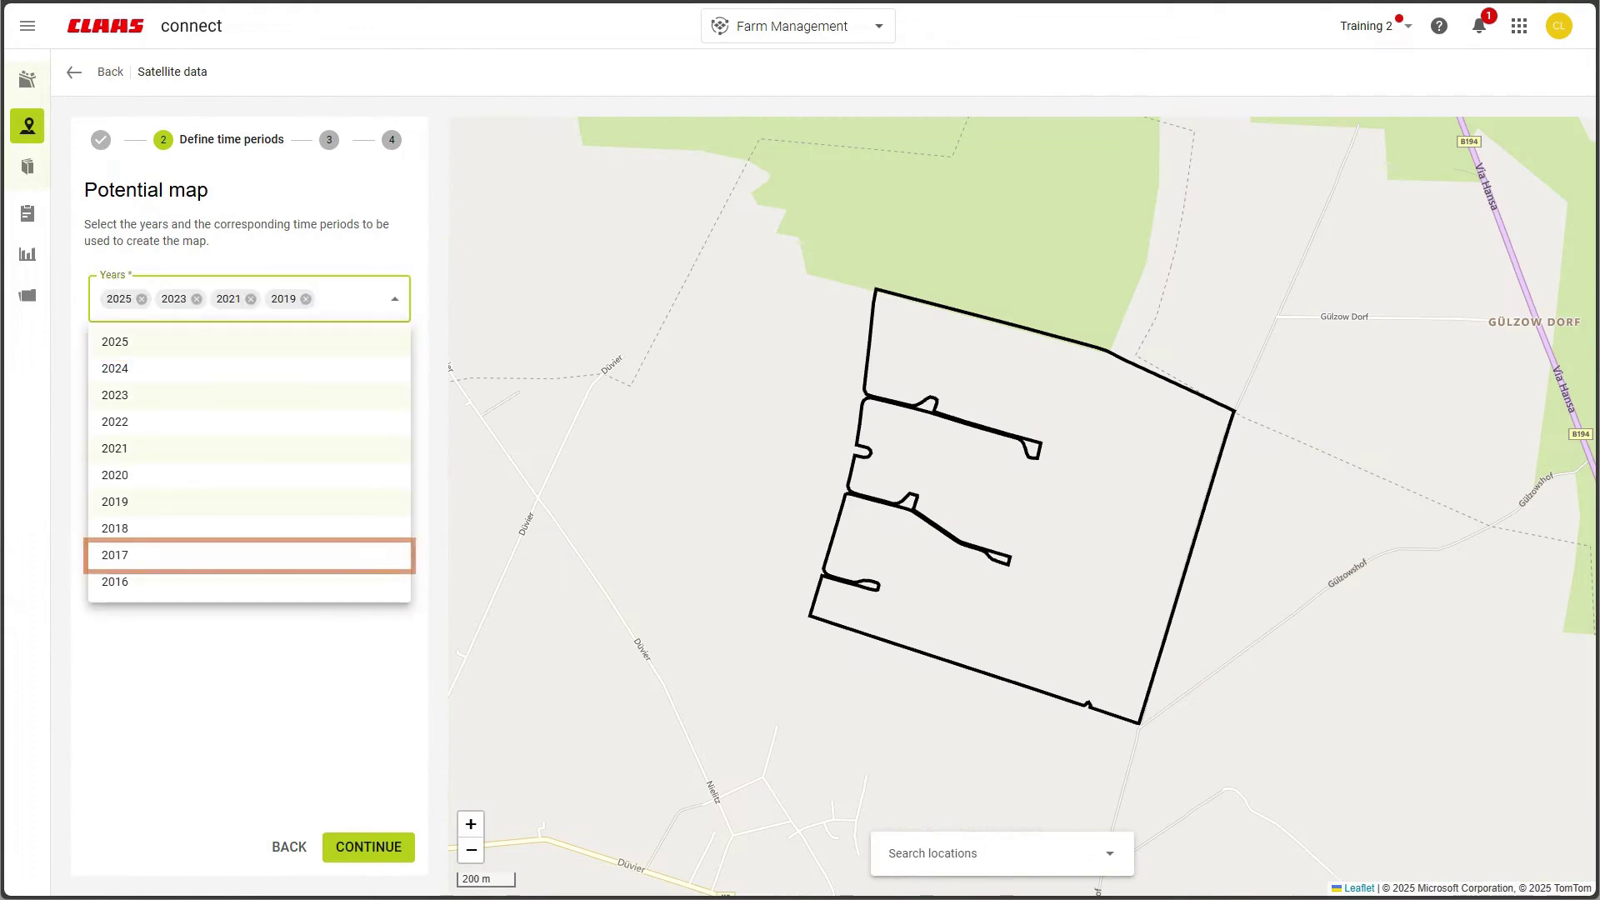
click(258, 567)
click(248, 680)
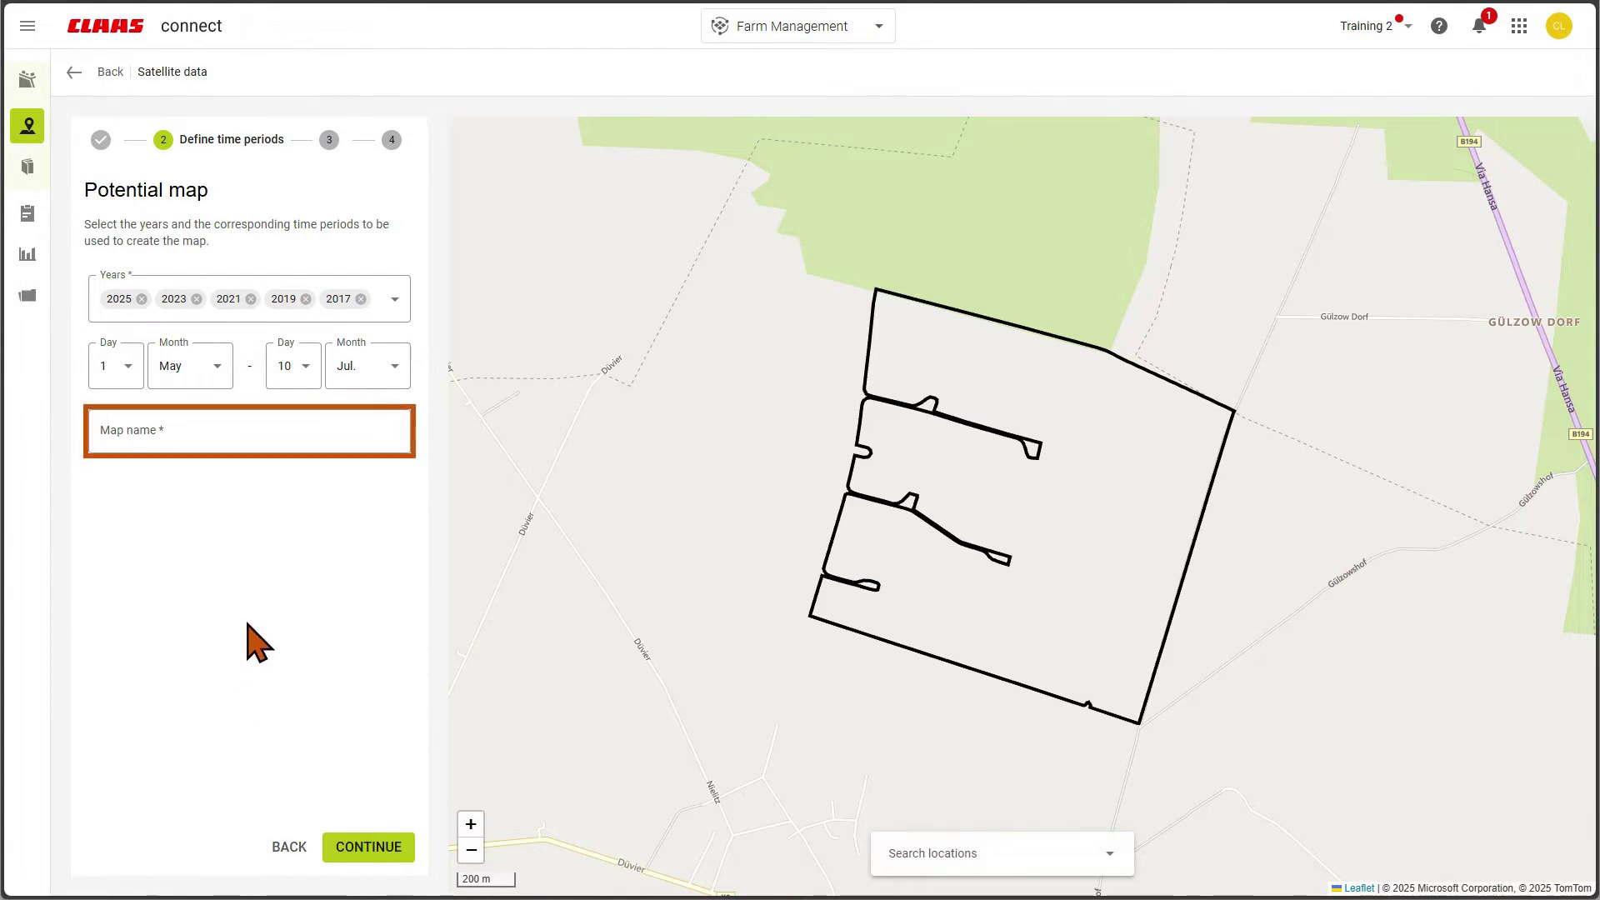
- Name the potential map "Wheat rotation" and generate it for the defined time periods
click(250, 446)
text(Wheat r)
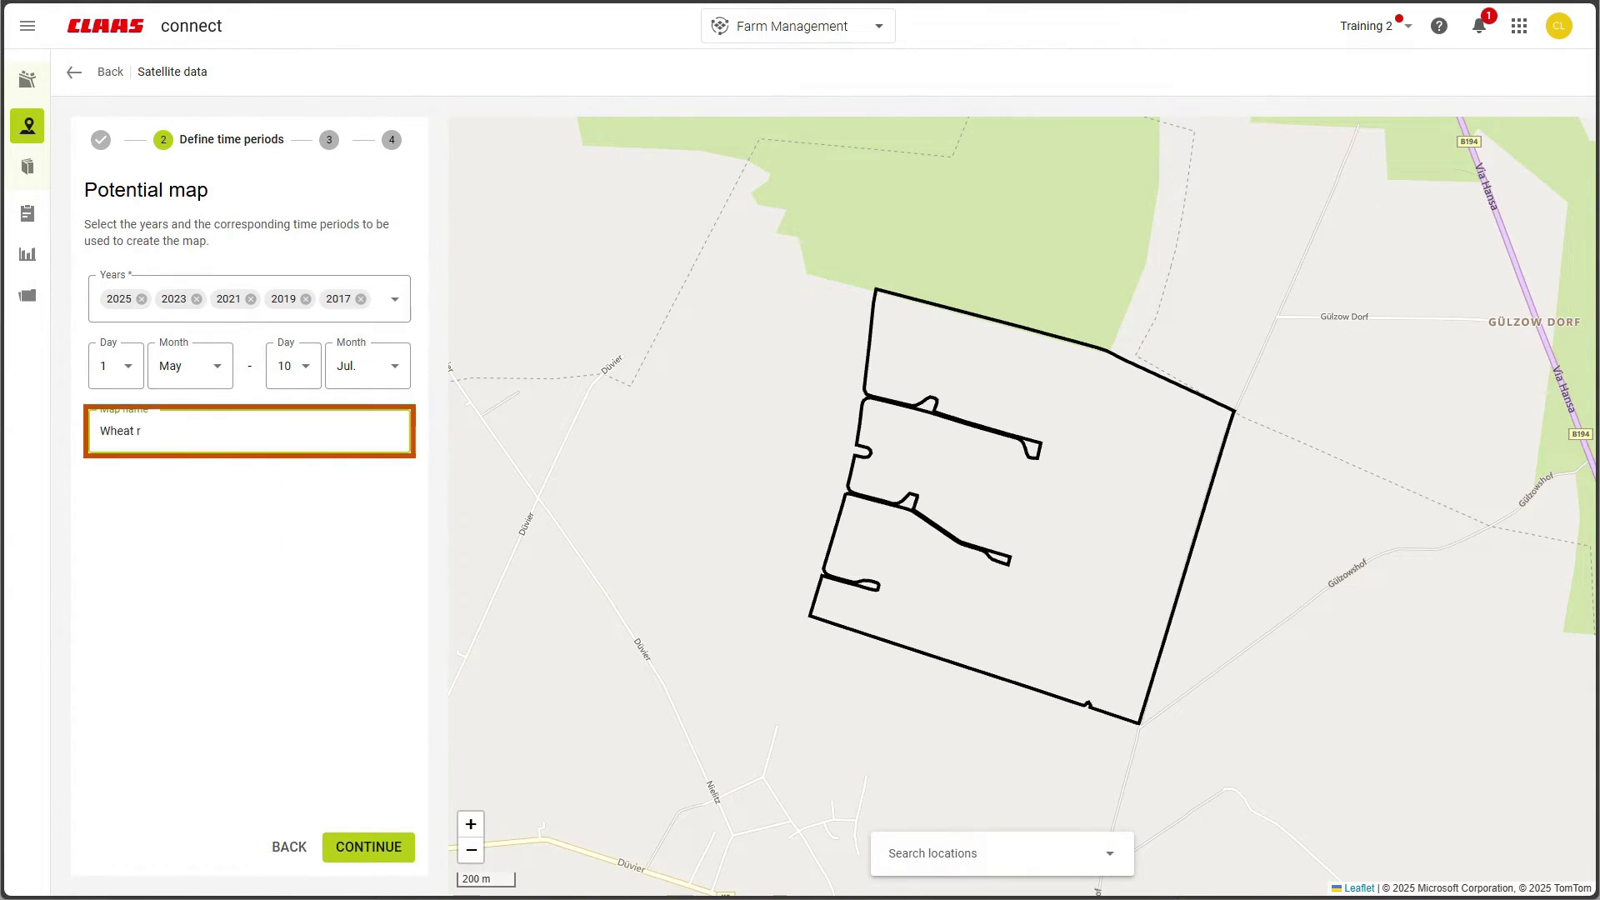
text(otation)
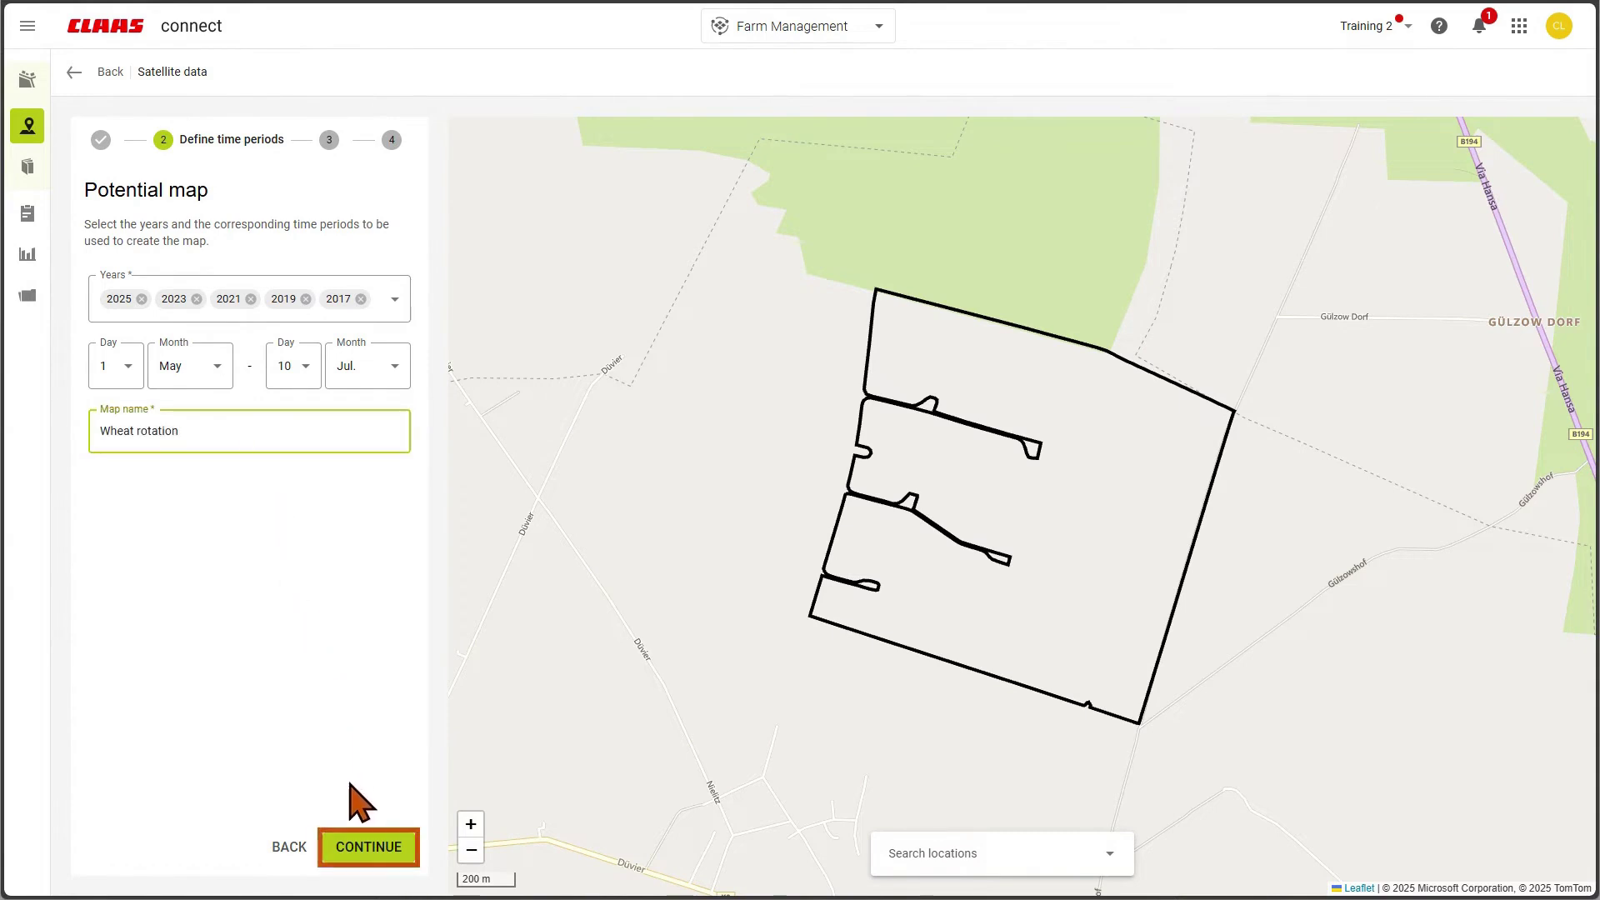
click(369, 847)
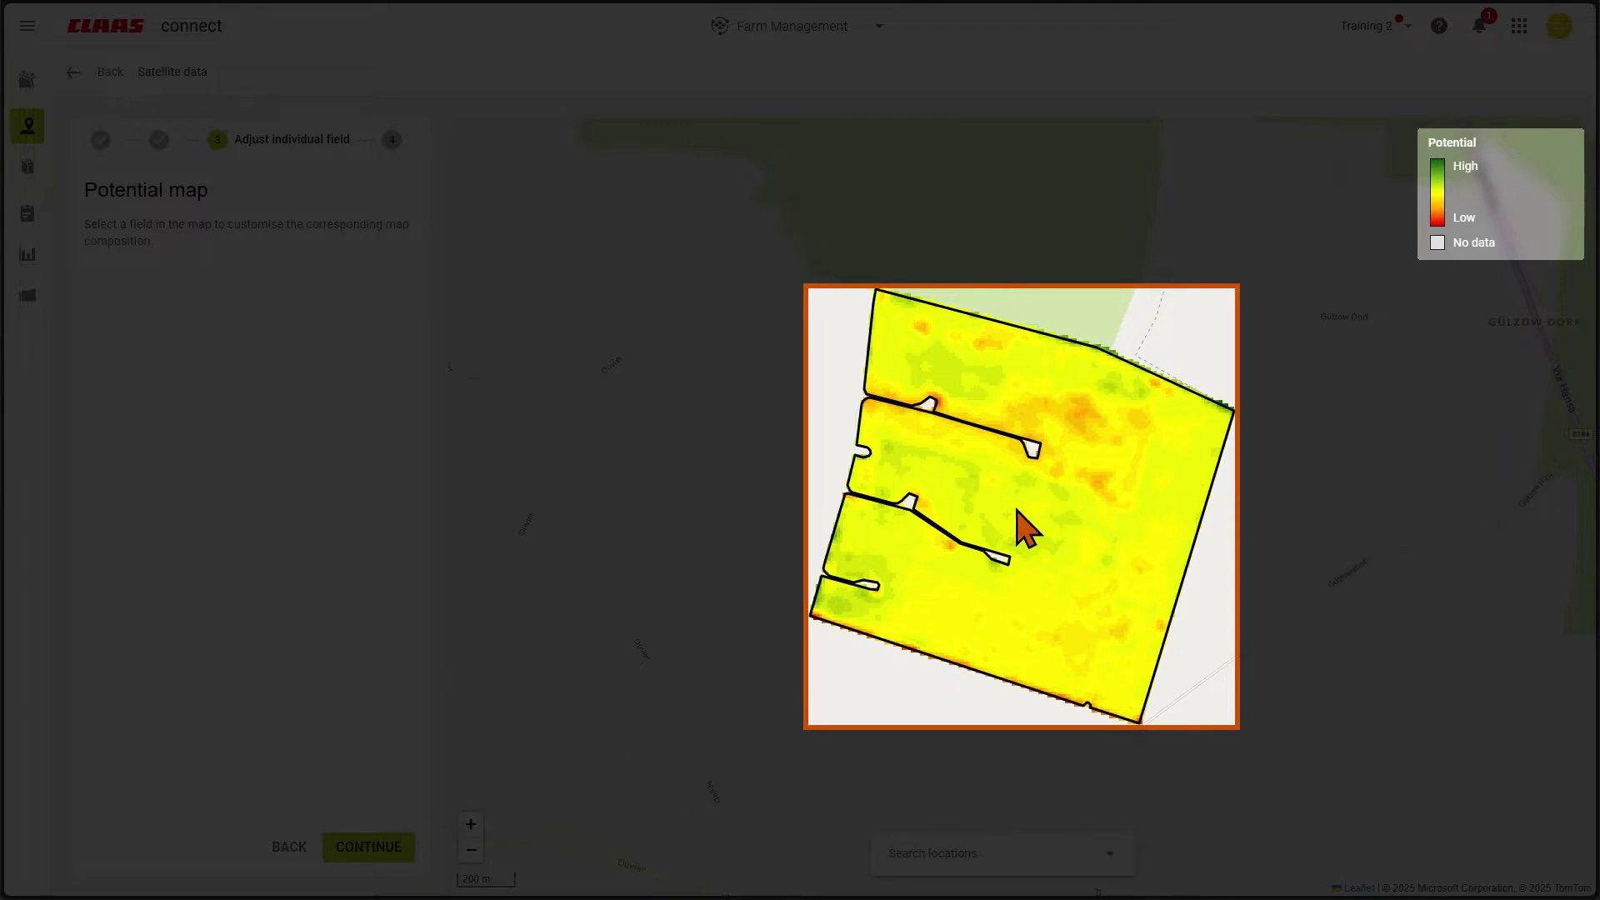
- Apply the fieldwise adjustment to Field 1.01 with its preselected satellite images and complete the potential map
click(1025, 528)
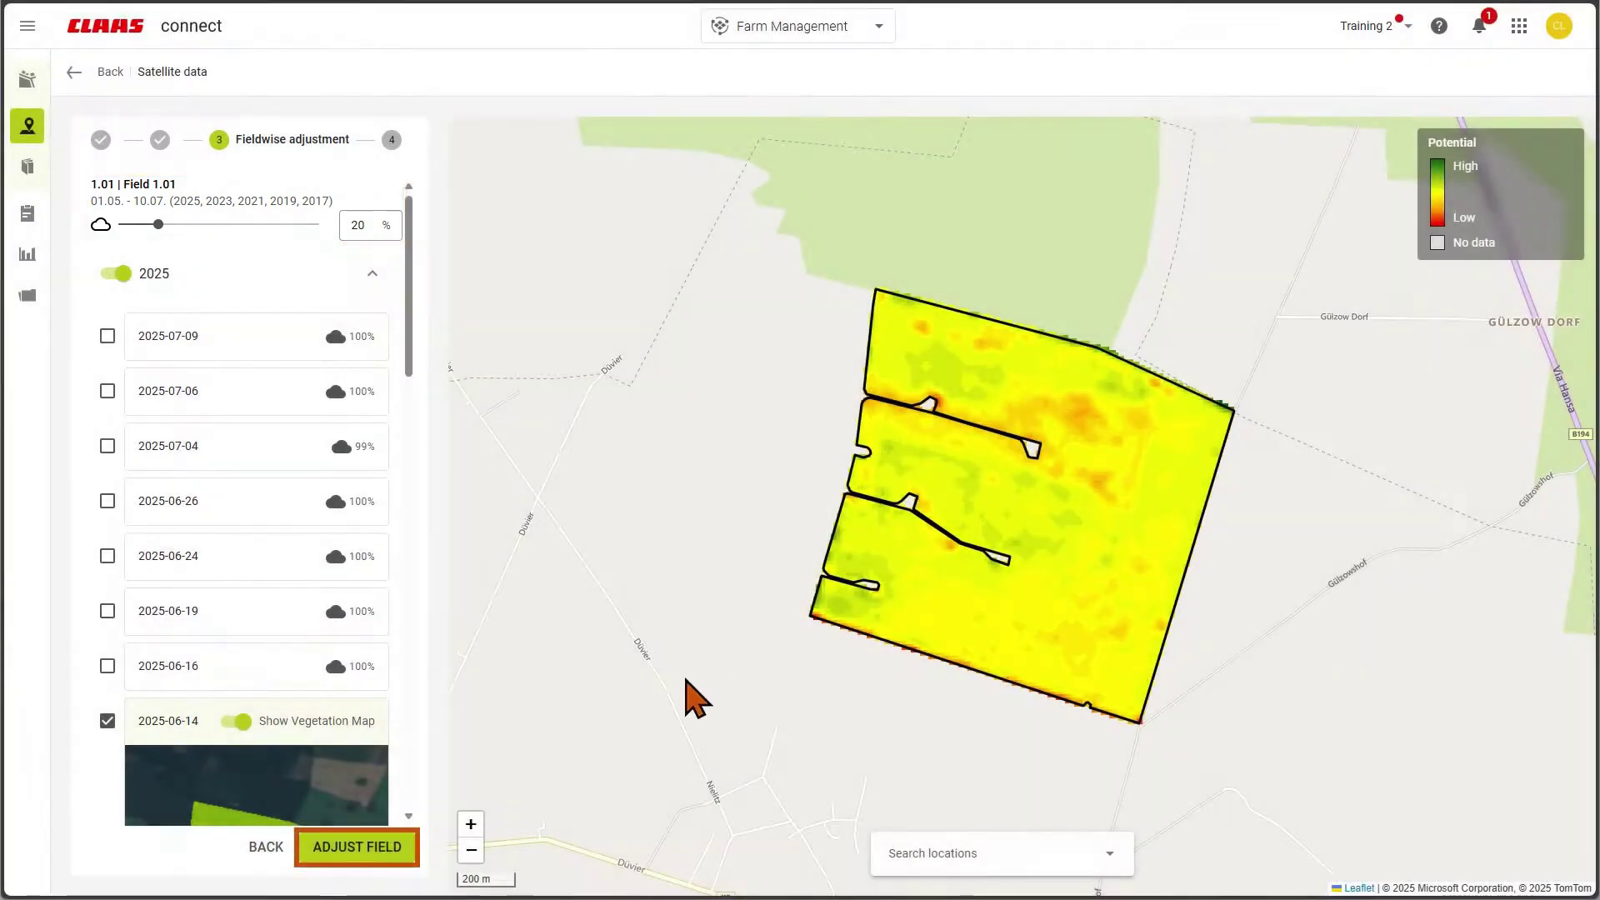
click(360, 848)
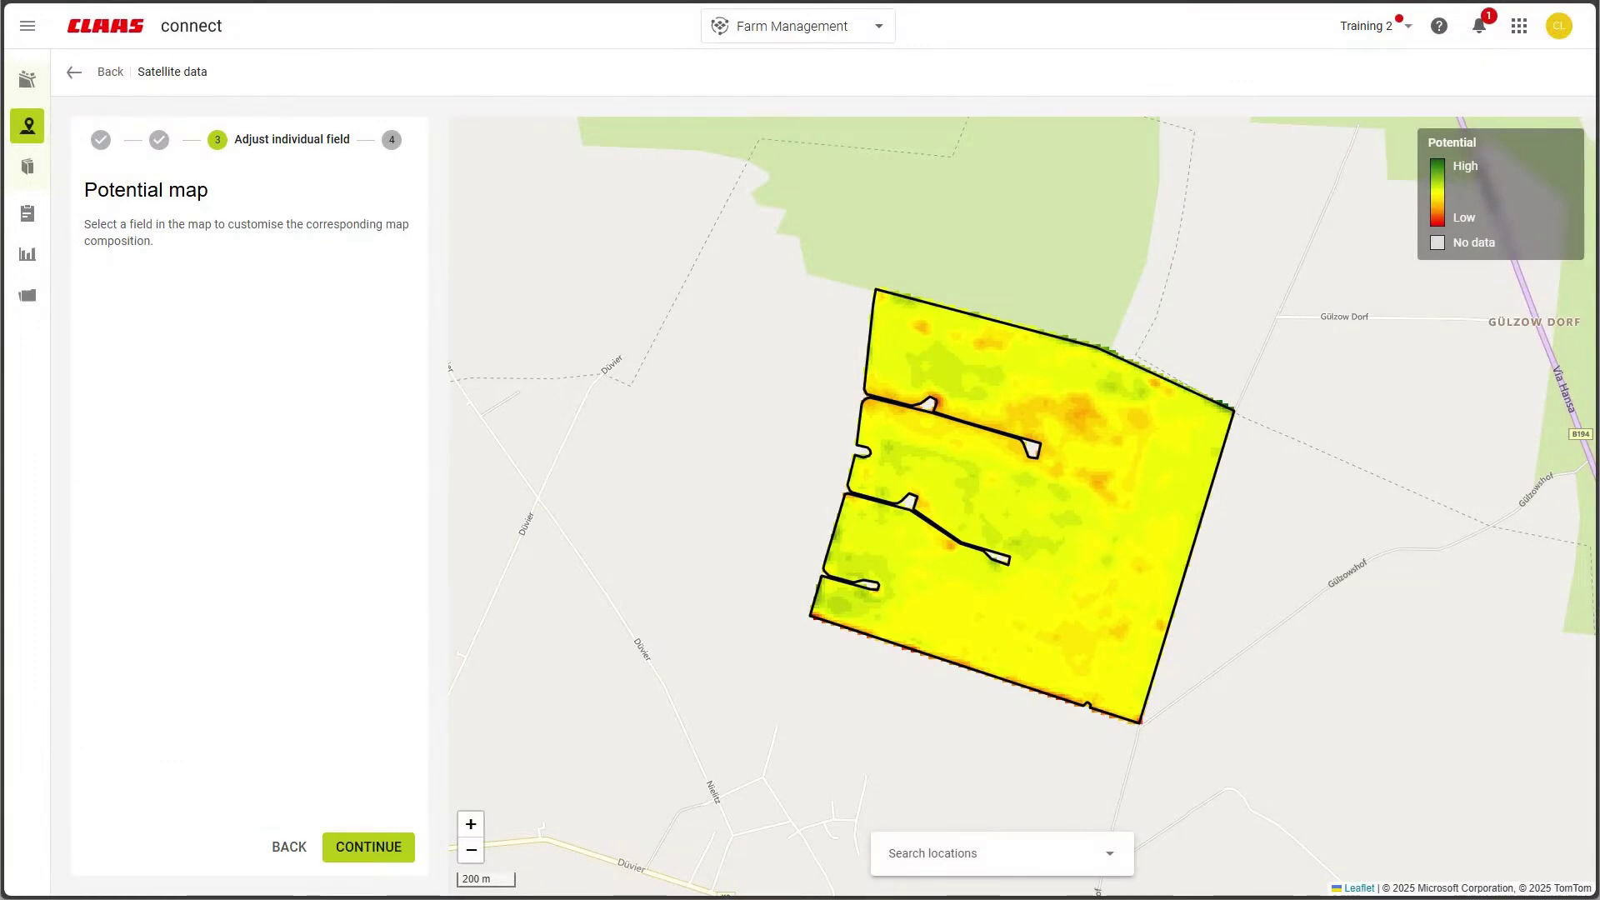
click(372, 854)
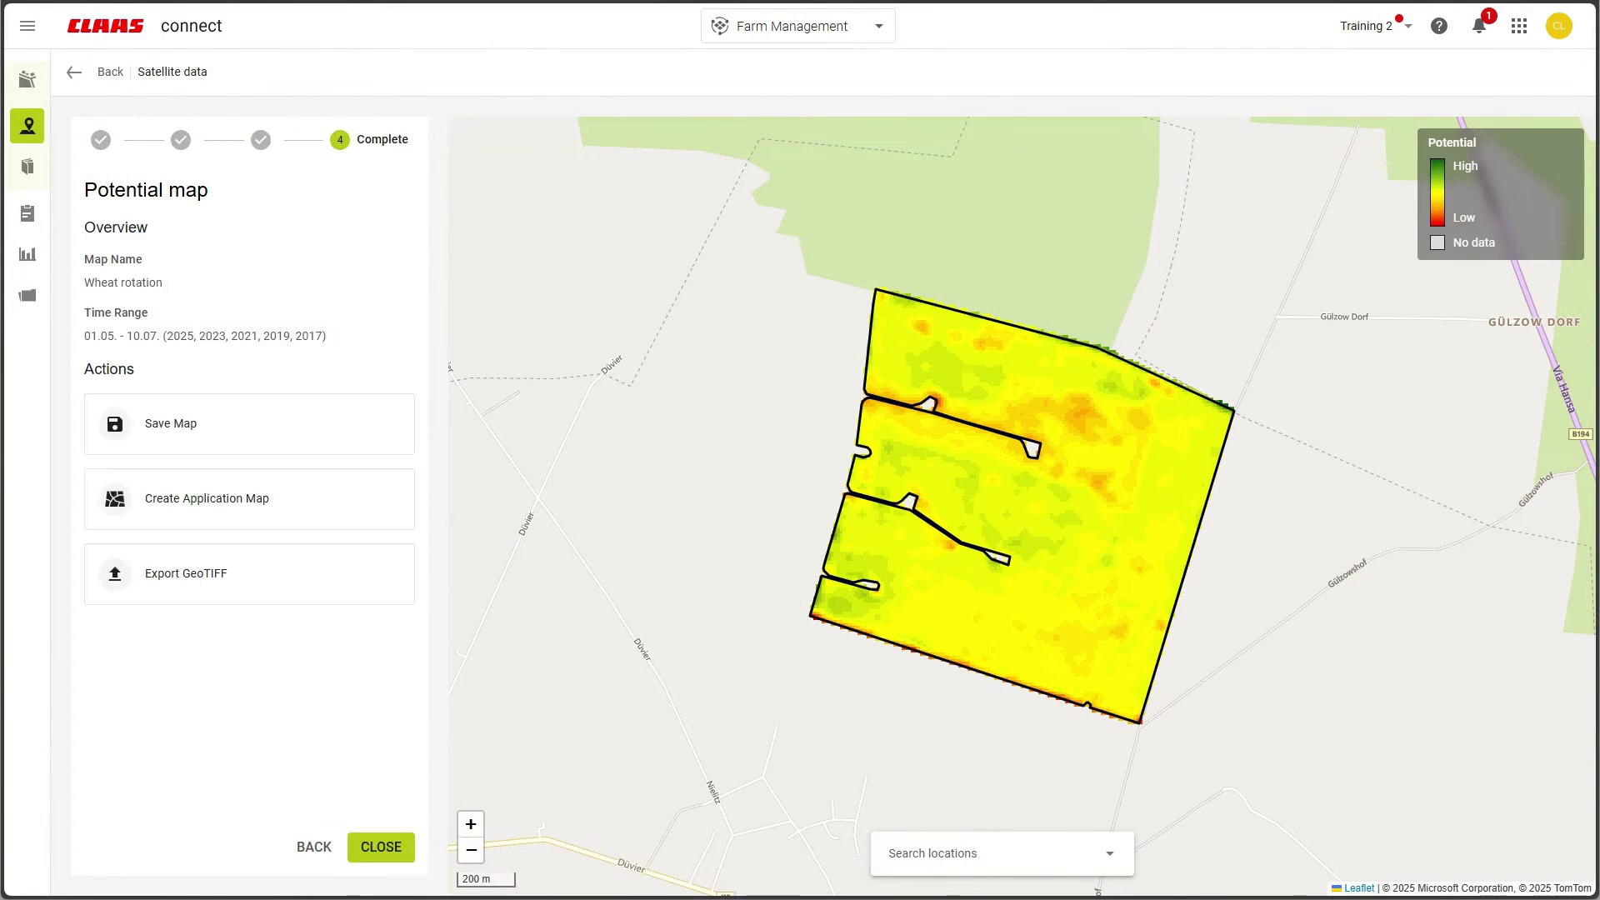